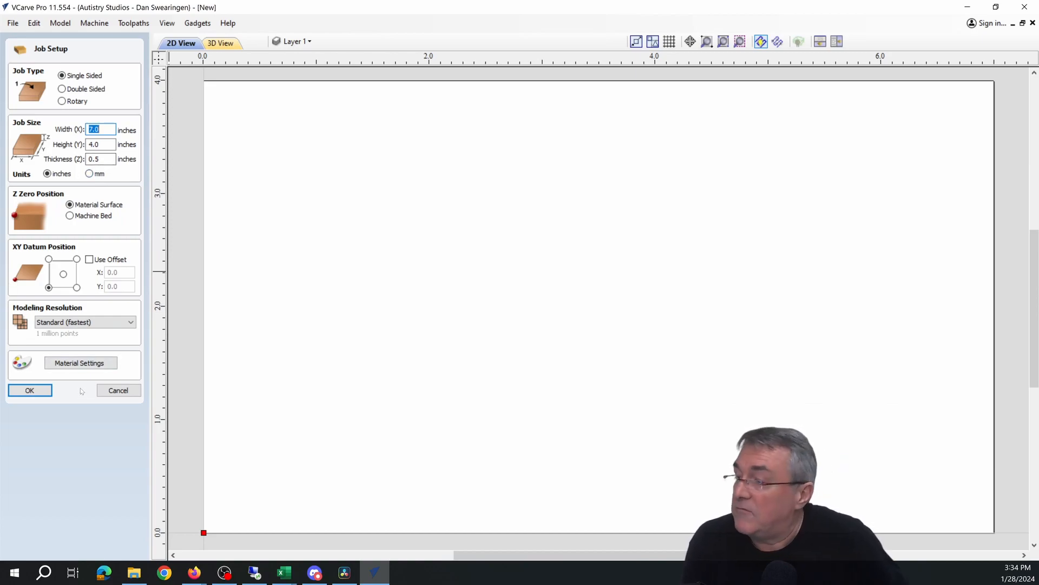
Step: Accept the single-sided 7.0 by 4.0 by 0.5 inch job and draw a square-cornered 6.0 by 3.0 inch rectangle on it
{"action": "left_click", "coordinate": [29, 390]}
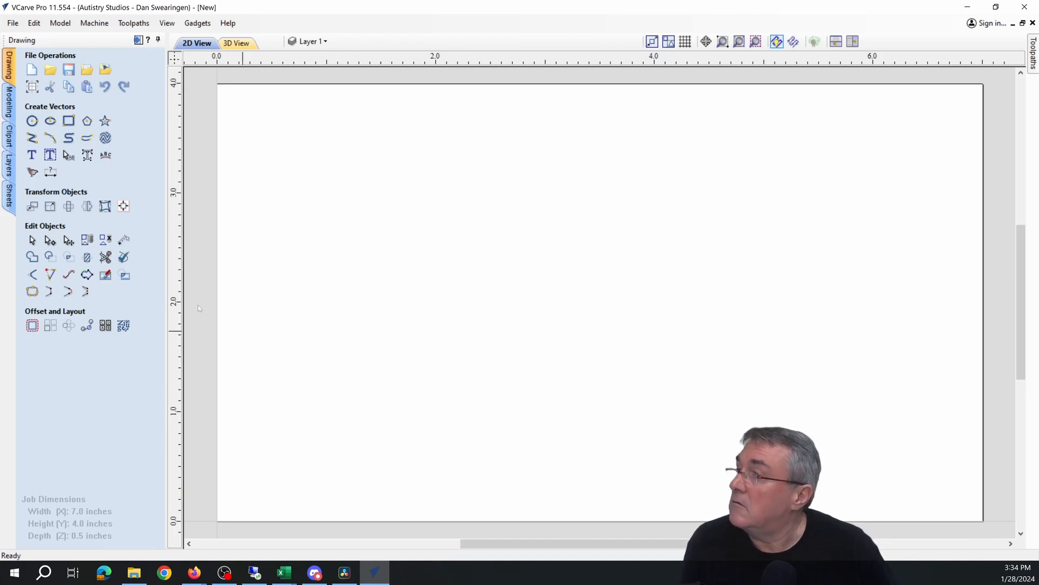
{"action": "left_click", "coordinate": [71, 123]}
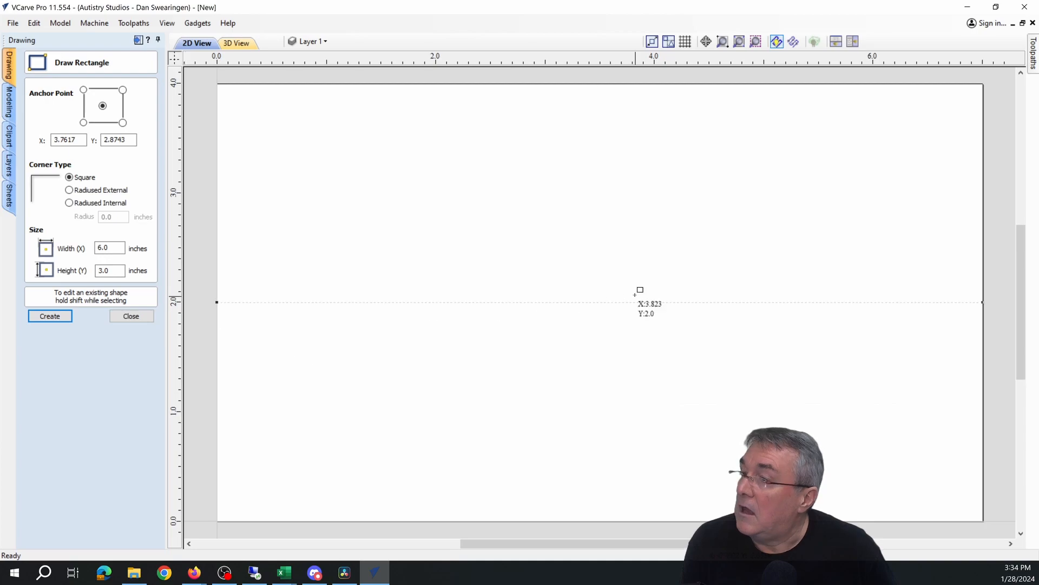
{"action": "left_click", "coordinate": [601, 275]}
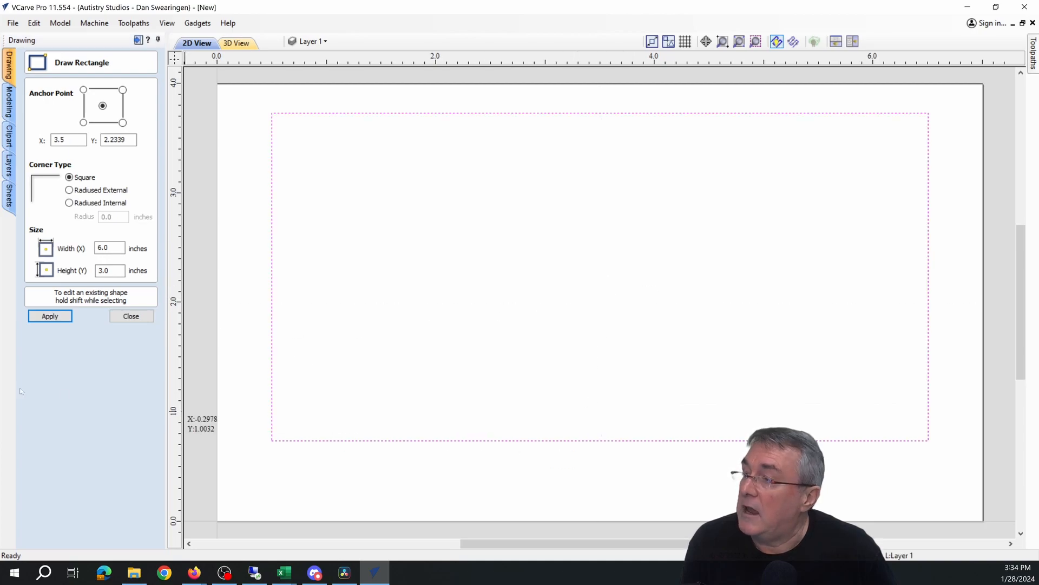
{"action": "left_click", "coordinate": [130, 318]}
Step: Move the rectangle so it is centered on the material with an even border on all sides
{"action": "left_click", "coordinate": [562, 439]}
{"action": "left_click_drag", "start_coordinate": [604, 274], "coordinate": [598, 301]}
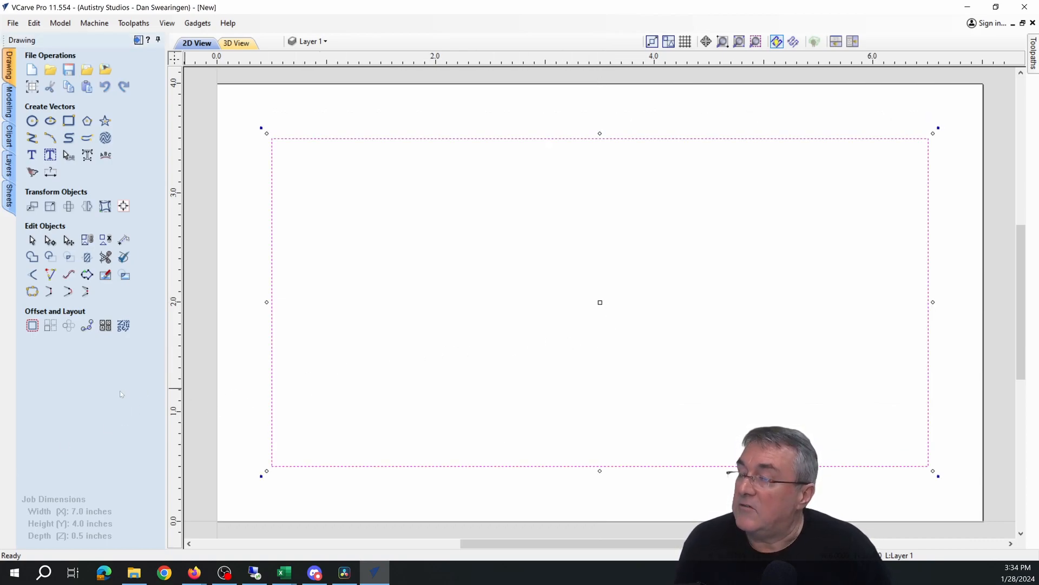
{"action": "left_click", "coordinate": [253, 487]}
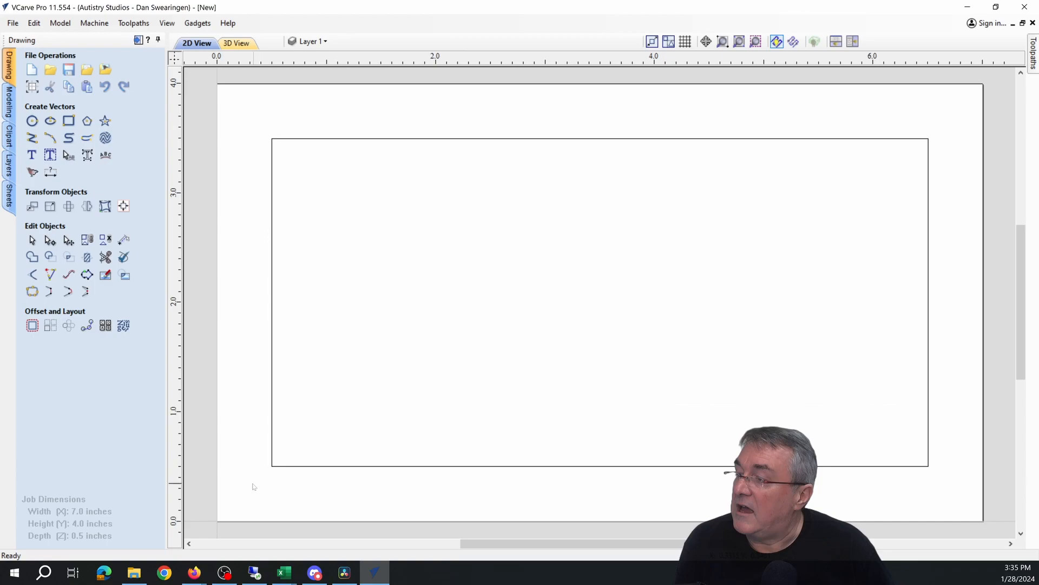
Step: Create center-aligned text in the Jokerman font, 1.5 inches high, reading the person's first name and last initial
{"action": "left_click", "coordinate": [33, 156]}
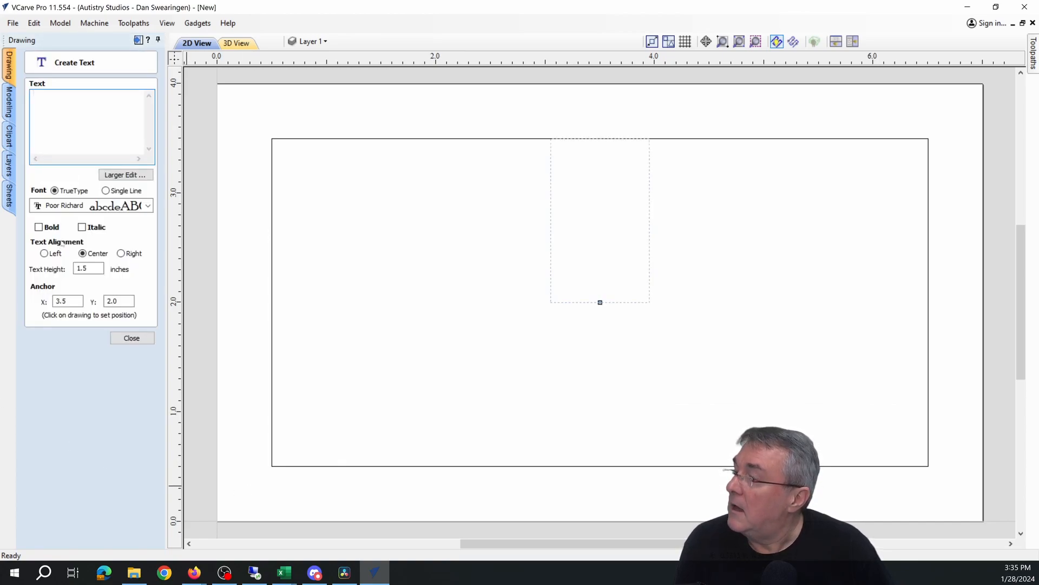
{"action": "left_click", "coordinate": [87, 205]}
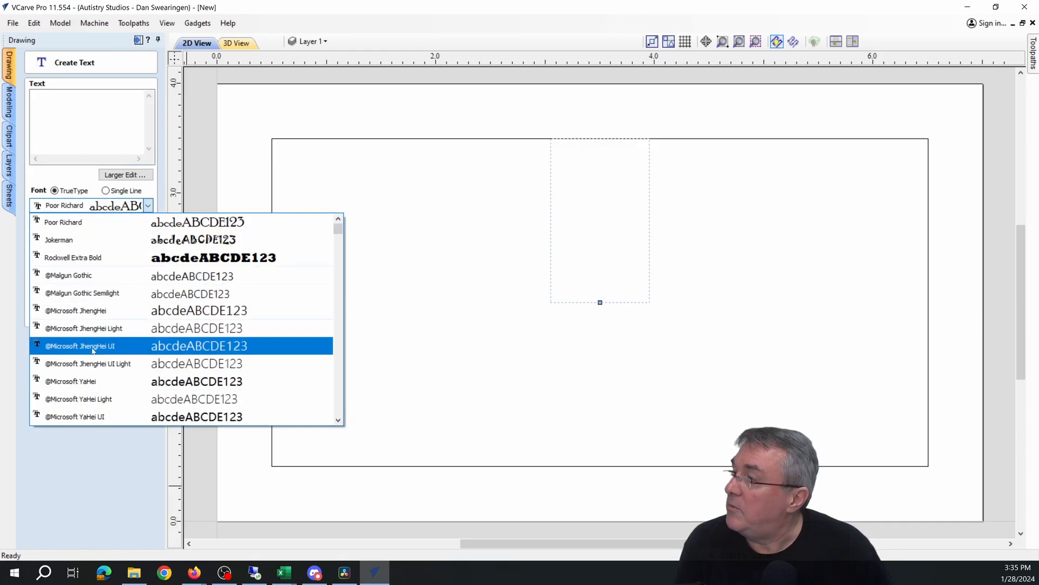
{"action": "left_click", "coordinate": [119, 240]}
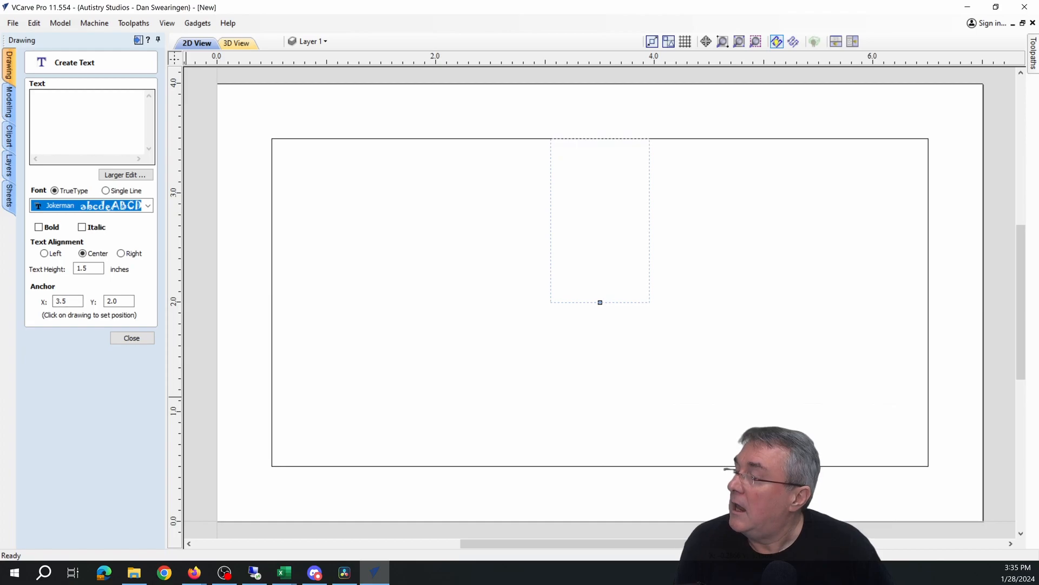
{"action": "left_click", "coordinate": [81, 116]}
{"action": "type", "text": "D"}
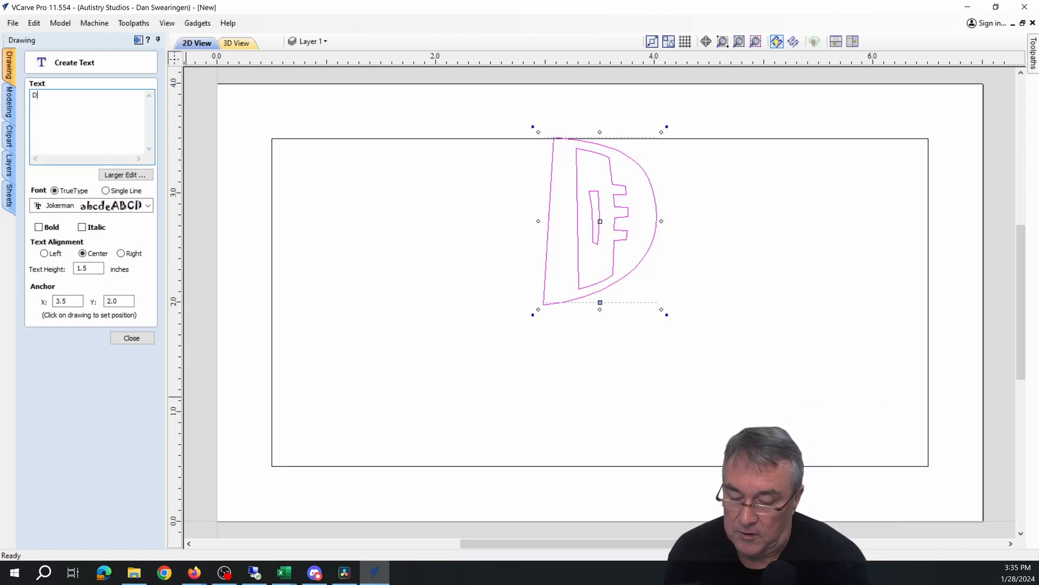
{"action": "type", "text": "an S"}
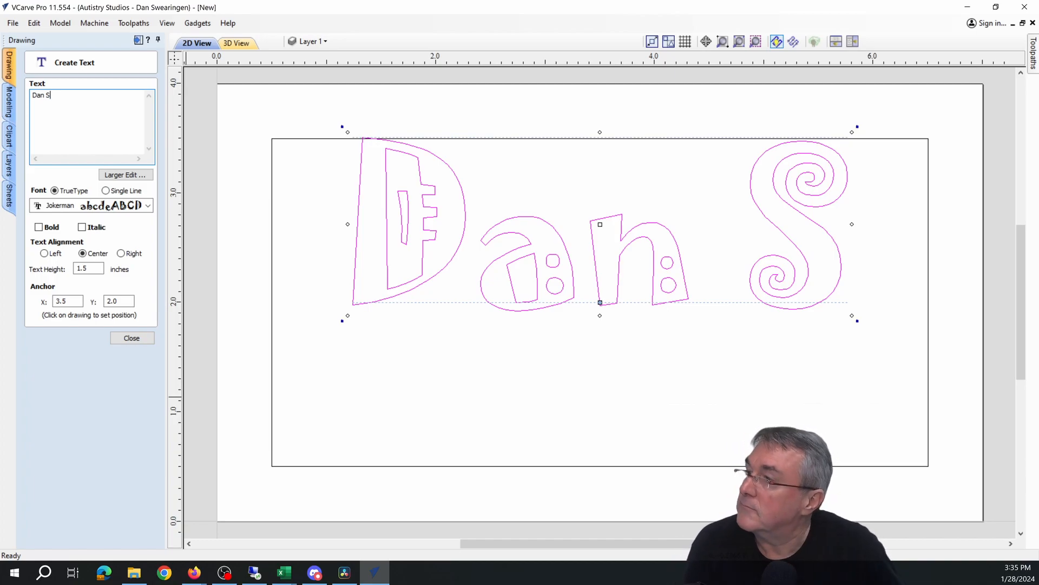
Step: Move the name text down to the middle of the rectangle and finish the text creation
{"action": "left_click_drag", "start_coordinate": [600, 224], "coordinate": [603, 284]}
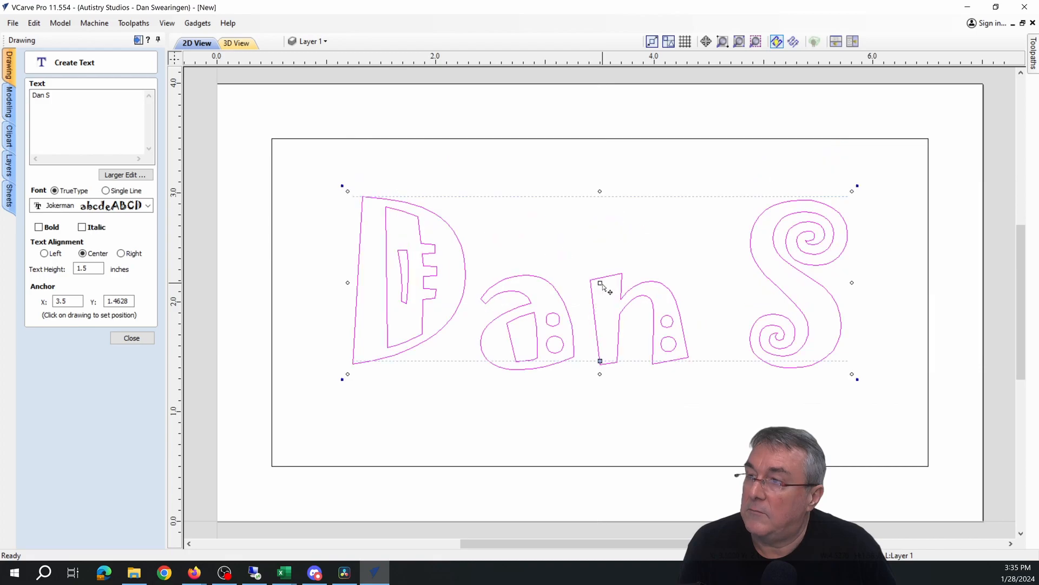
{"action": "left_click", "coordinate": [713, 404]}
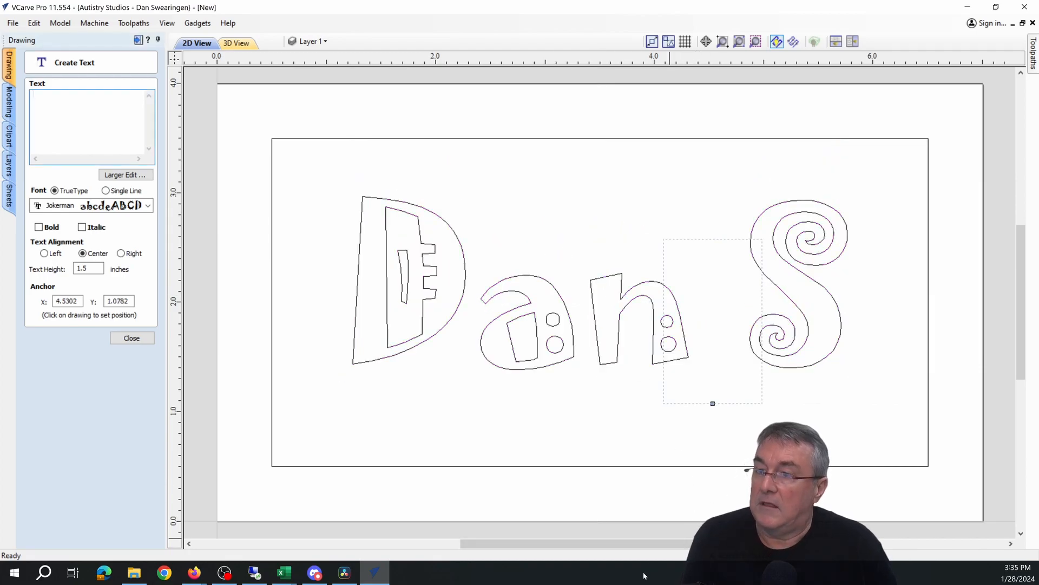
{"action": "left_click", "coordinate": [132, 338]}
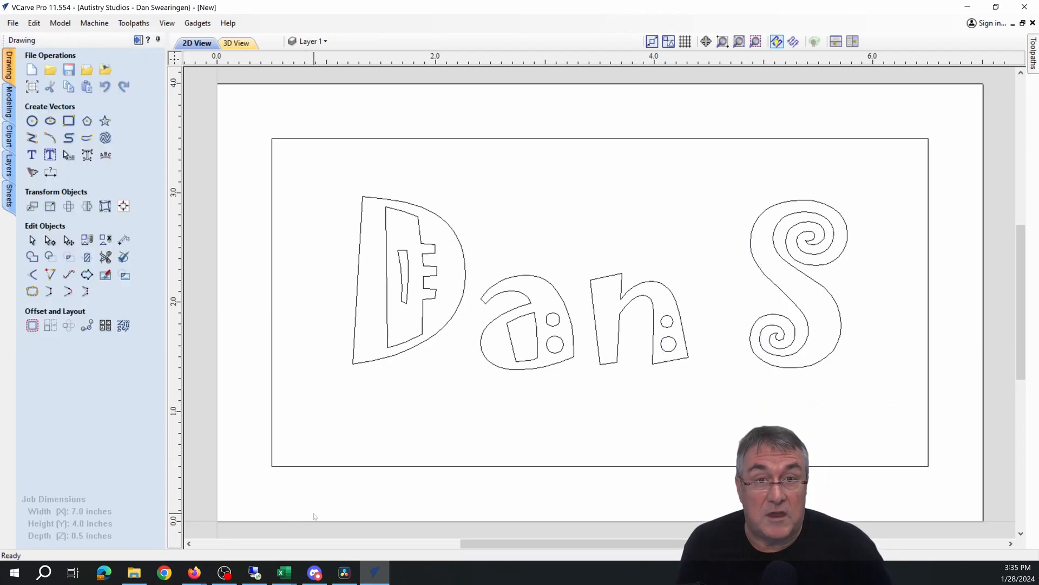
Step: Save the design as New nameplate.crv in the VCarve Tutor folder, overwriting the existing file
{"action": "left_click", "coordinate": [68, 69]}
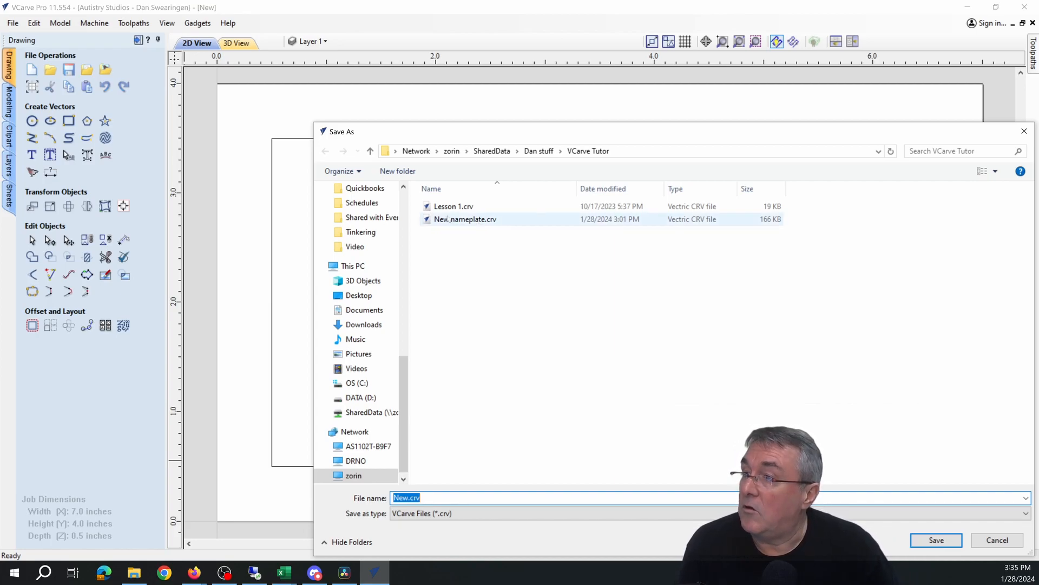
{"action": "left_click", "coordinate": [467, 219]}
{"action": "left_click", "coordinate": [937, 540]}
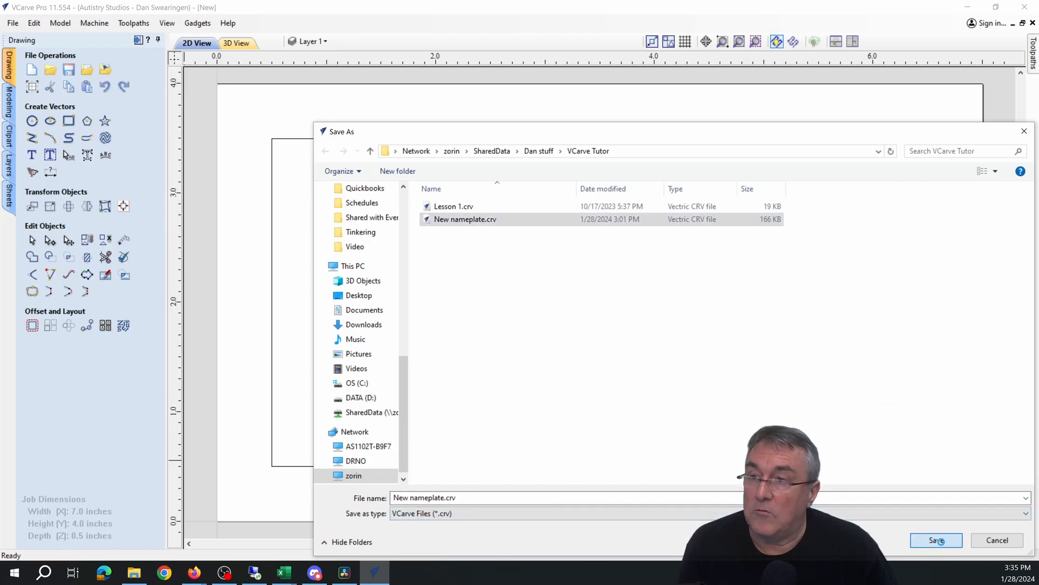
{"action": "left_click", "coordinate": [545, 290]}
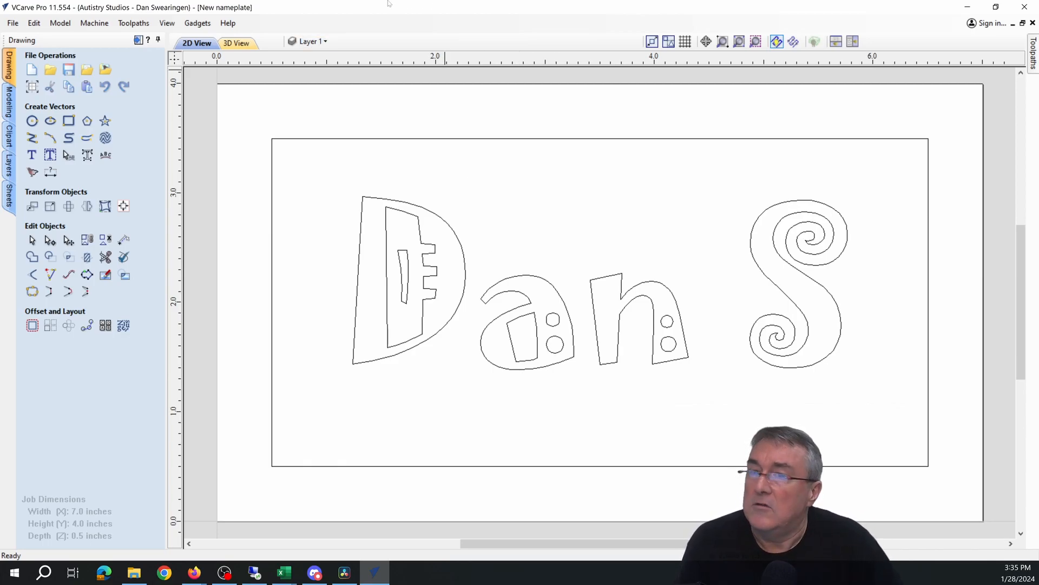
Step: Show the toolpath operations and keep them permanently displayed beside the fully visible drawing
{"action": "left_click", "coordinate": [1034, 55]}
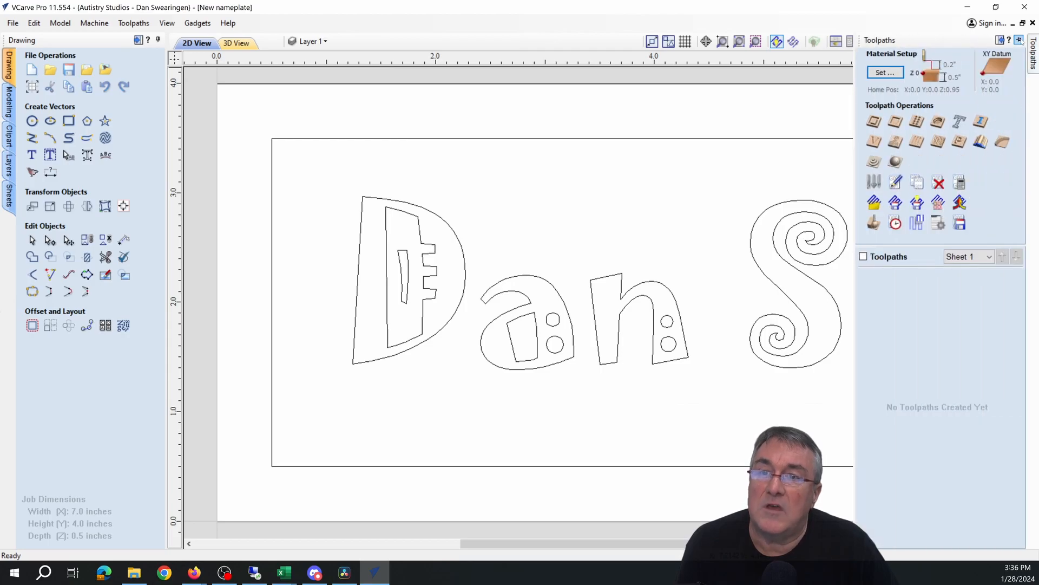
{"action": "left_click", "coordinate": [1019, 40]}
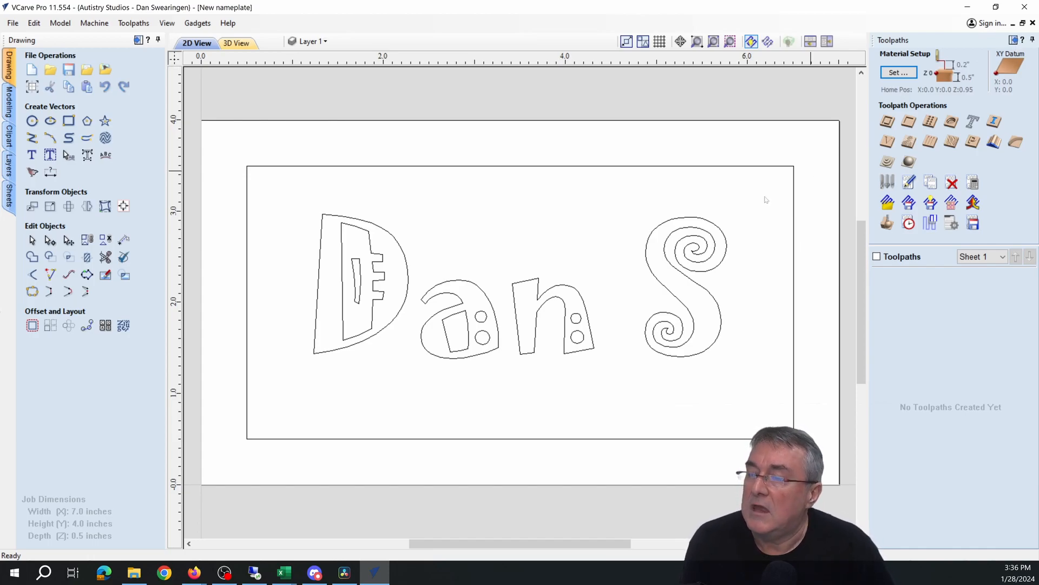
{"action": "scroll", "coordinate": [580, 242], "scroll_direction": "up", "scroll_amount": 5}
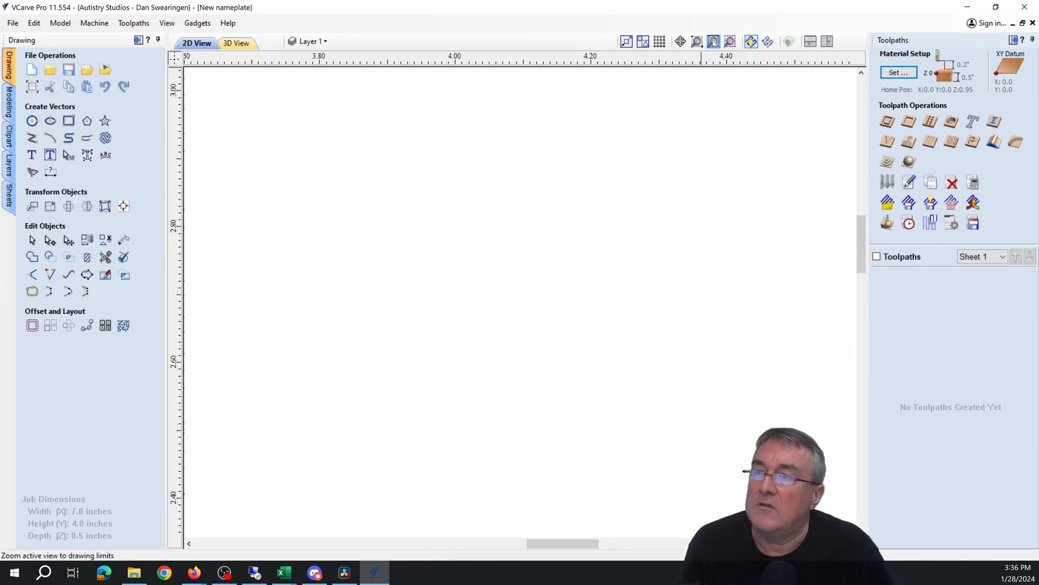
{"action": "left_click", "coordinate": [713, 41]}
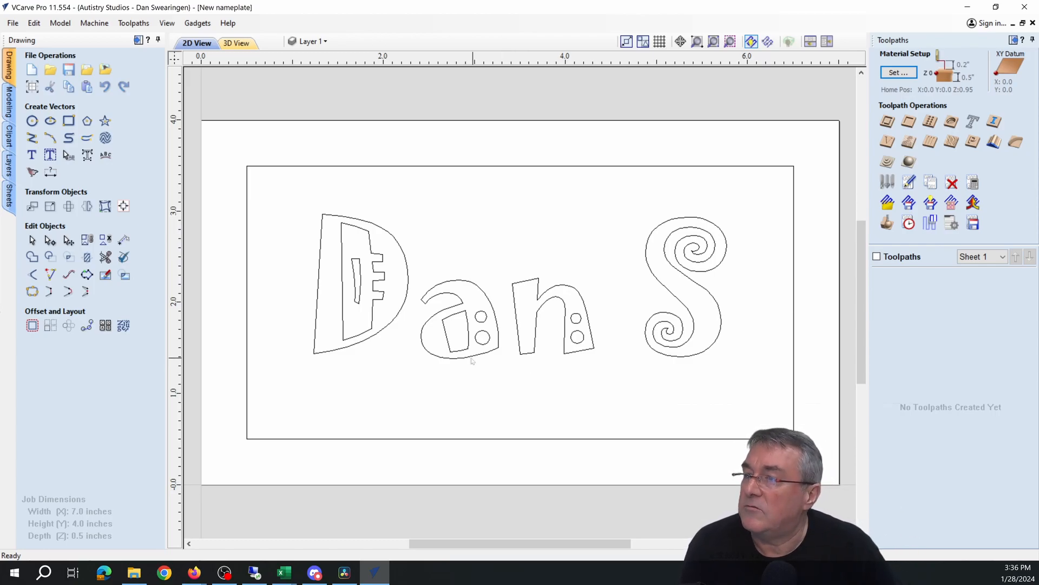
Step: Calculate a V-carve toolpath for the name text using the 60 Degree V-Bit 1/4" at start depth 0.0, and preview the carving
{"action": "key", "text": "ctrl+a"}
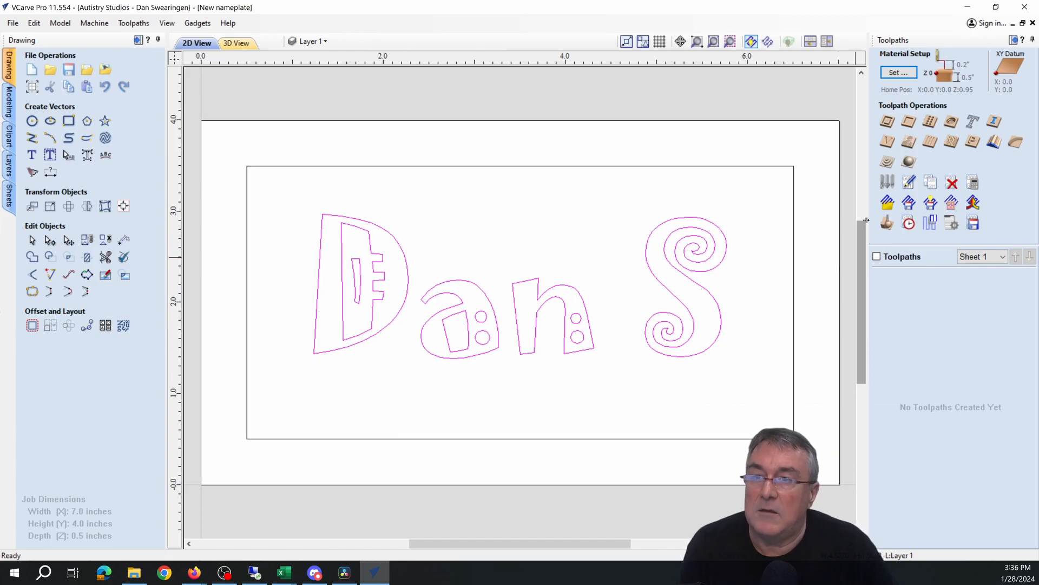
{"action": "left_click", "coordinate": [889, 142]}
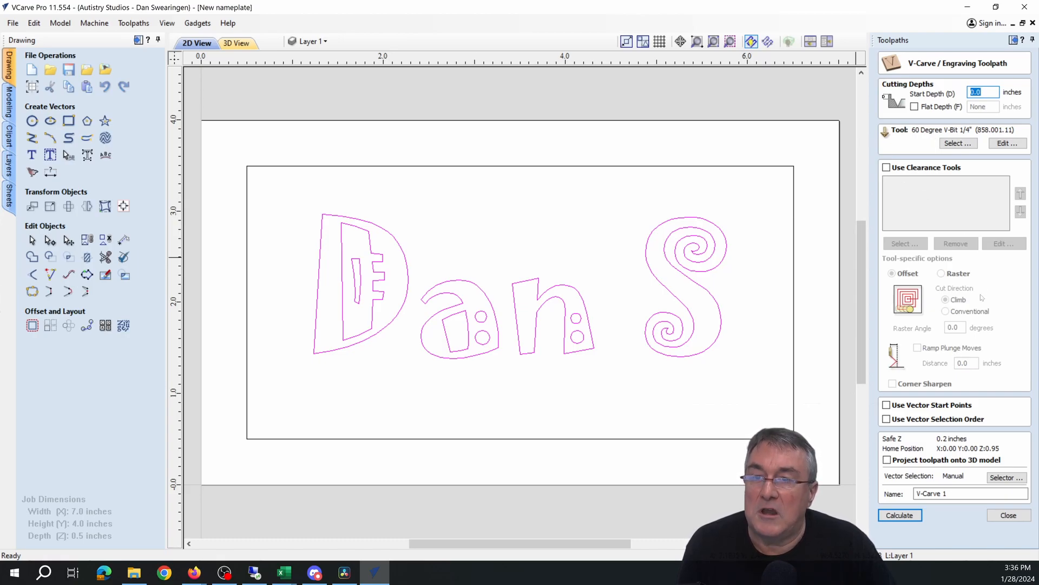
{"action": "left_click", "coordinate": [897, 515]}
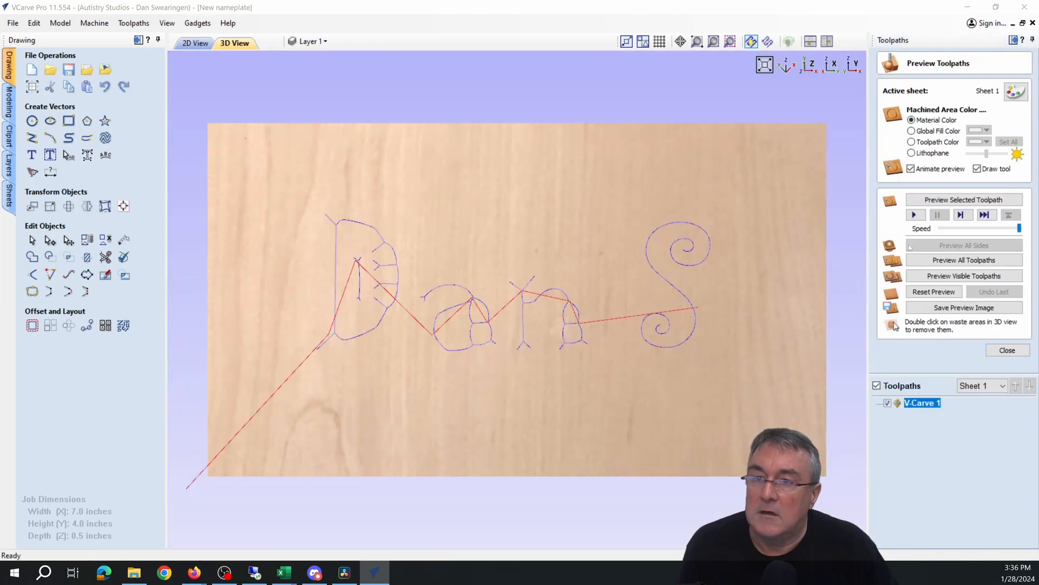
{"action": "left_click", "coordinate": [932, 261]}
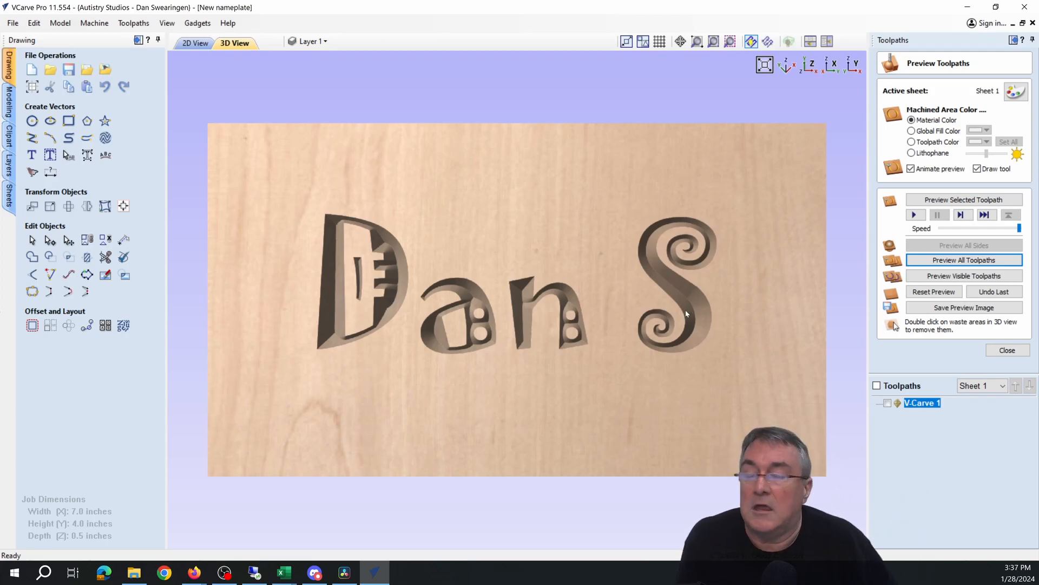
Step: Set up a 2D profile toolpath outside the border rectangle with a 0.53 inch cut depth and the 1/4" Down-Cut Bit
{"action": "left_click", "coordinate": [193, 43]}
{"action": "left_click", "coordinate": [595, 167]}
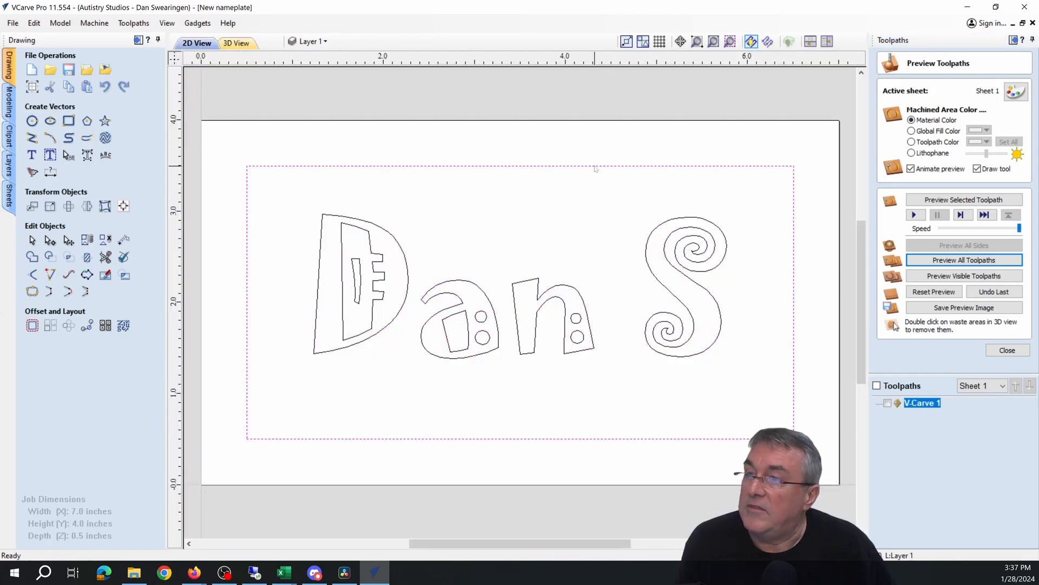
{"action": "left_click", "coordinate": [1008, 351]}
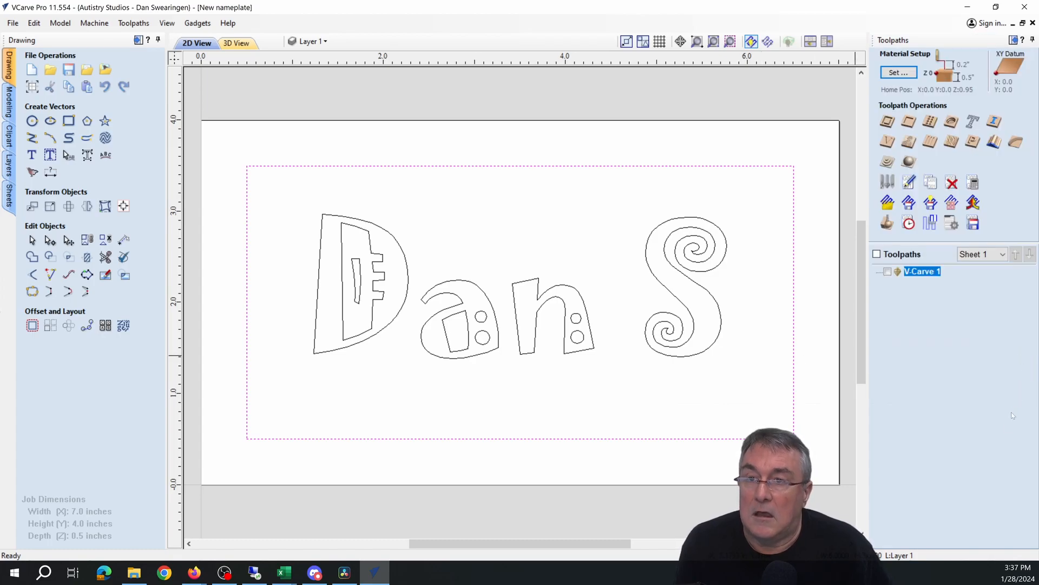
{"action": "left_click", "coordinate": [888, 121]}
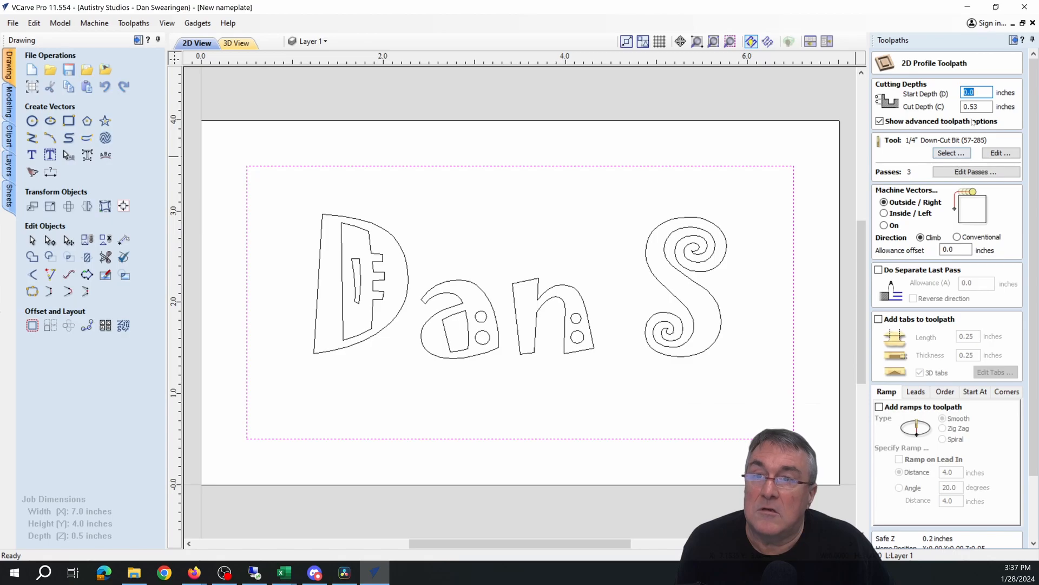
{"action": "left_click_drag", "start_coordinate": [981, 107], "coordinate": [965, 107]}
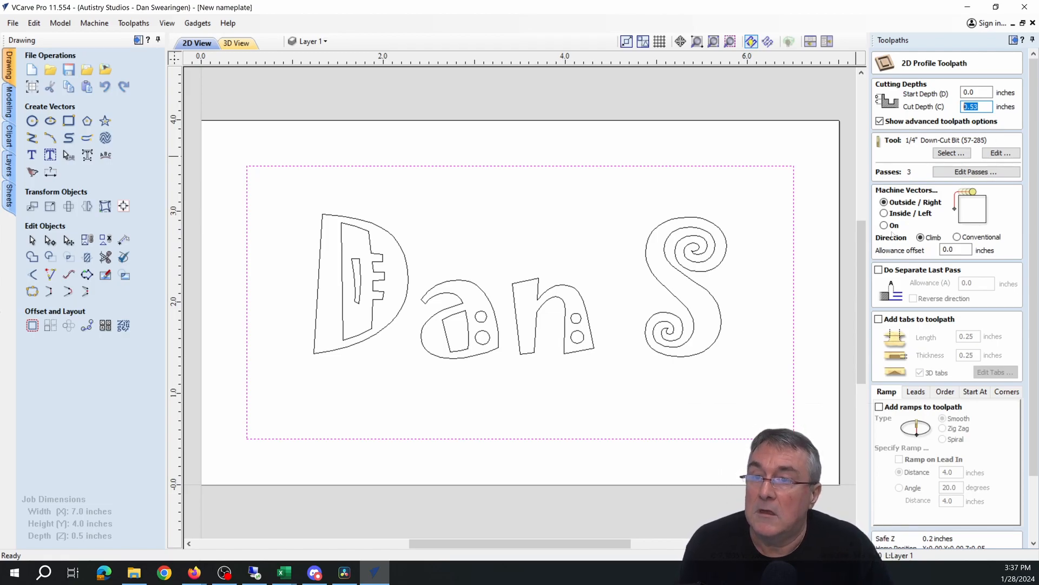
{"action": "left_click", "coordinate": [891, 204]}
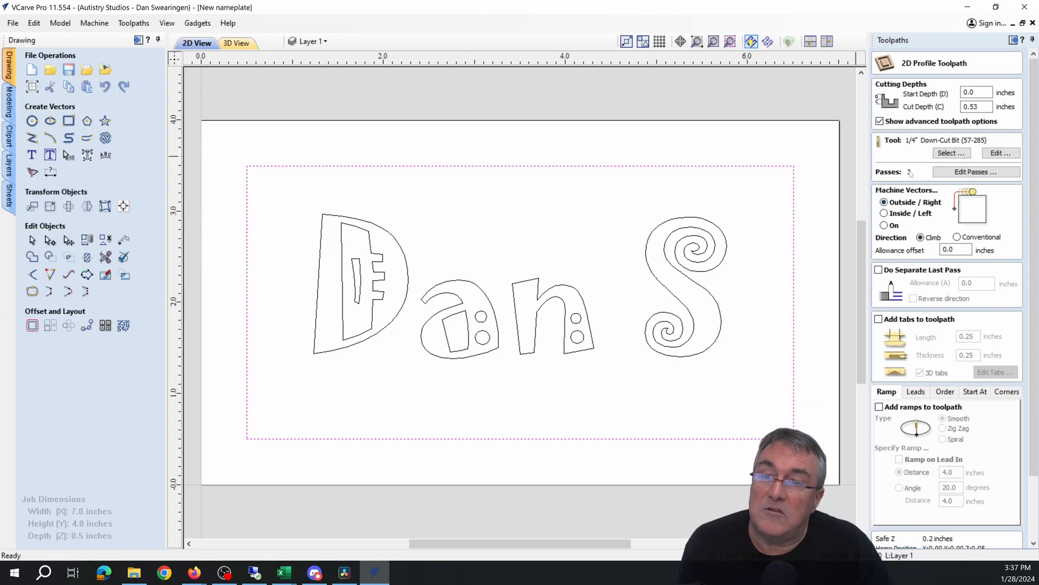
Step: Reduce the profile cut's number of passes to 1
{"action": "left_click", "coordinate": [974, 173]}
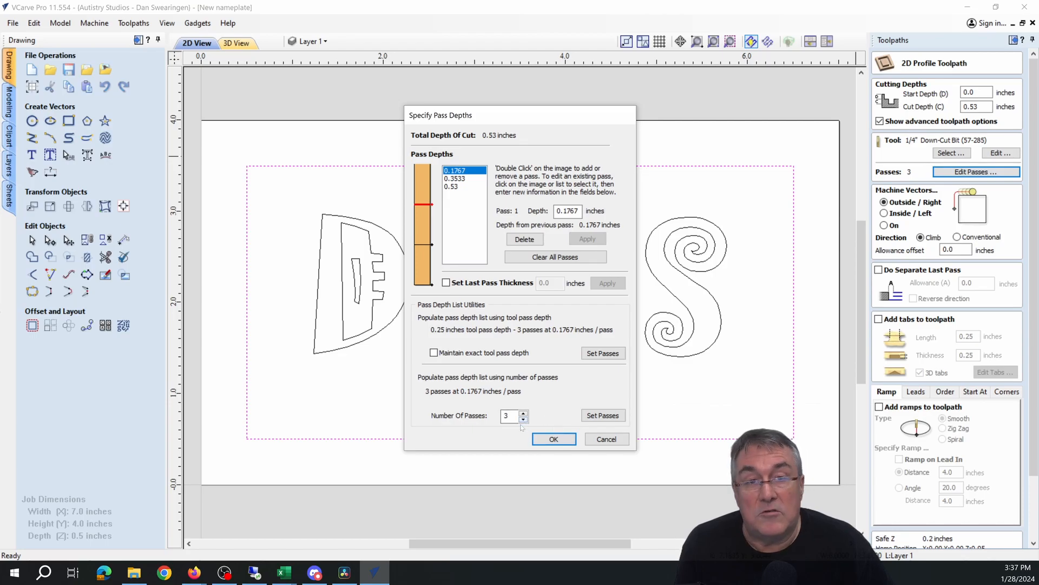
{"action": "left_click", "coordinate": [523, 419]}
{"action": "left_click", "coordinate": [524, 419]}
{"action": "left_click", "coordinate": [553, 438]}
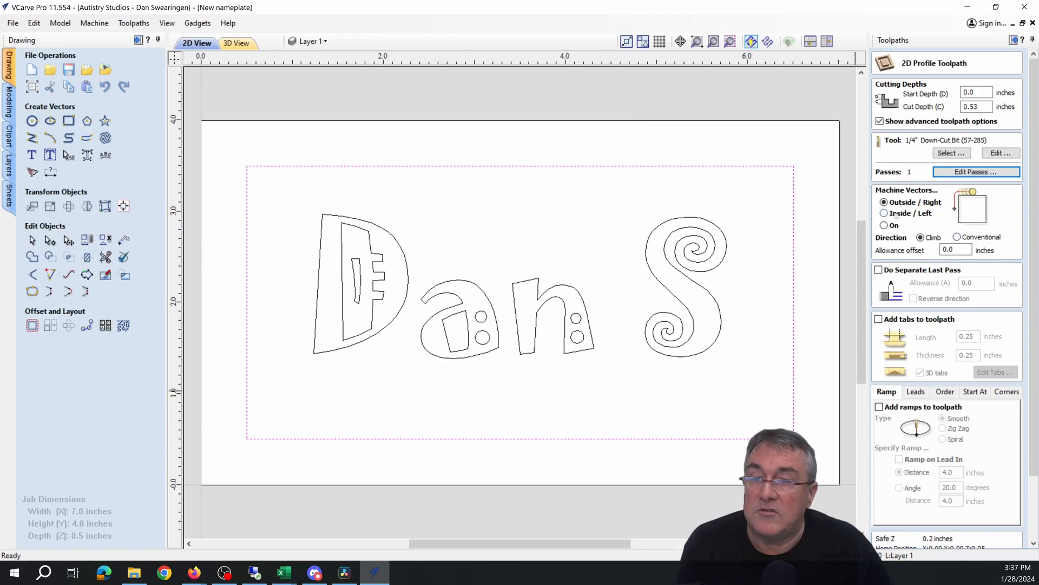
Step: Enable tabs on the profile toolpath and place one mid-way on the rectangle's upper edge and two spaced along its lower edge
{"action": "left_click", "coordinate": [879, 319]}
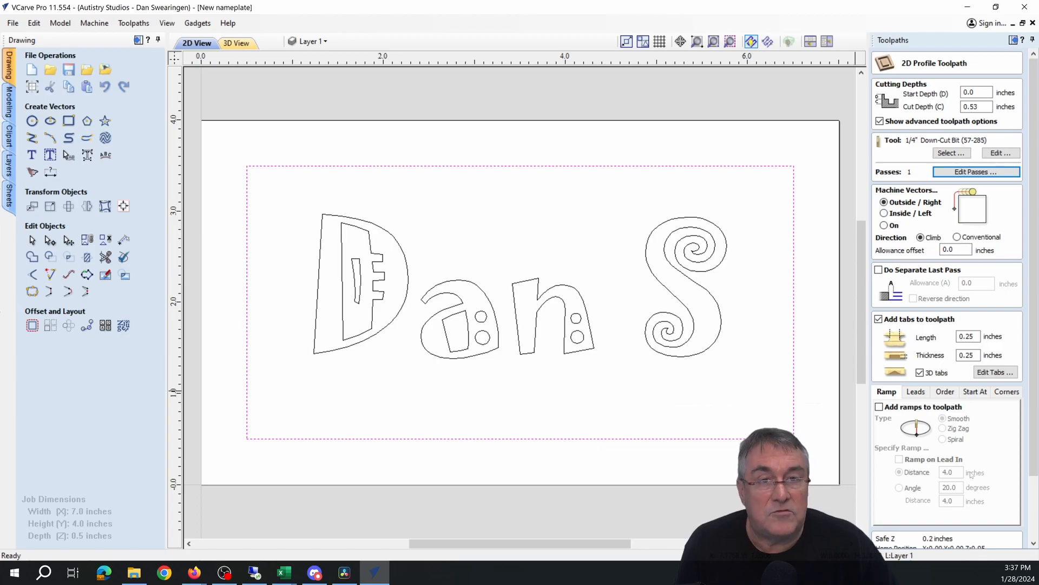
{"action": "left_click", "coordinate": [995, 373]}
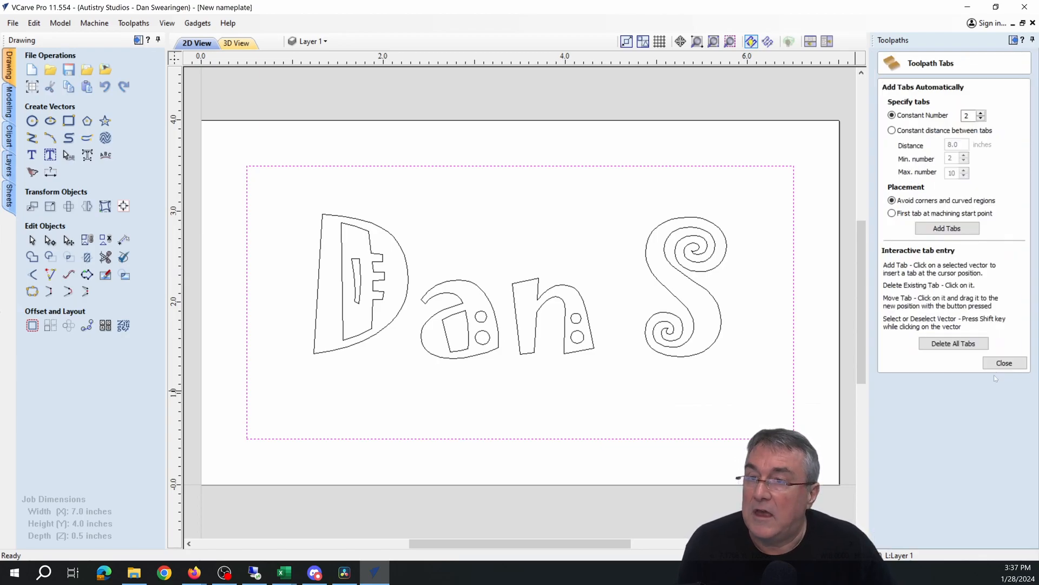
{"action": "left_click", "coordinate": [523, 165]}
{"action": "left_click", "coordinate": [338, 438]}
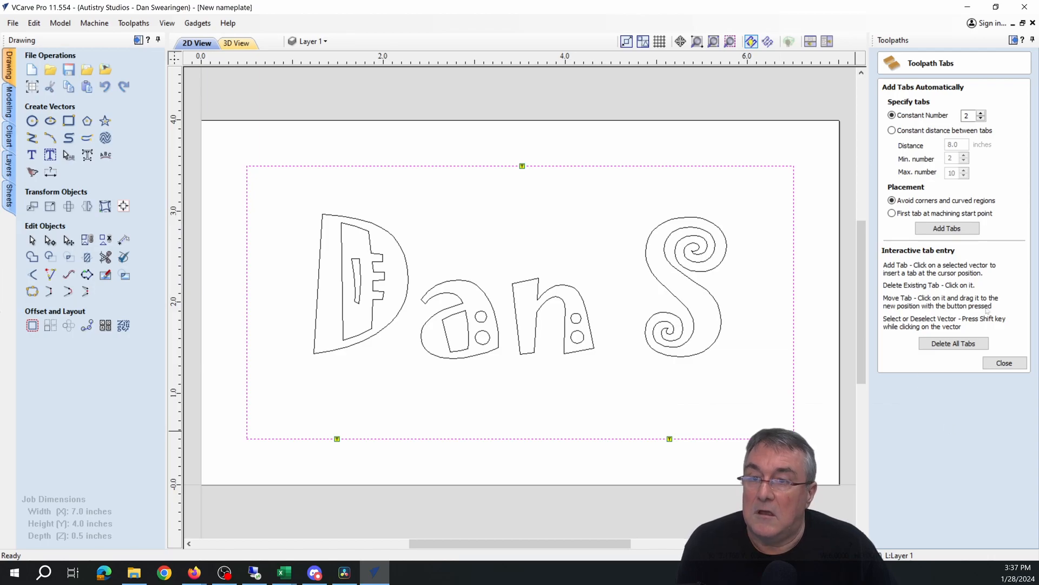
{"action": "left_click", "coordinate": [1006, 361]}
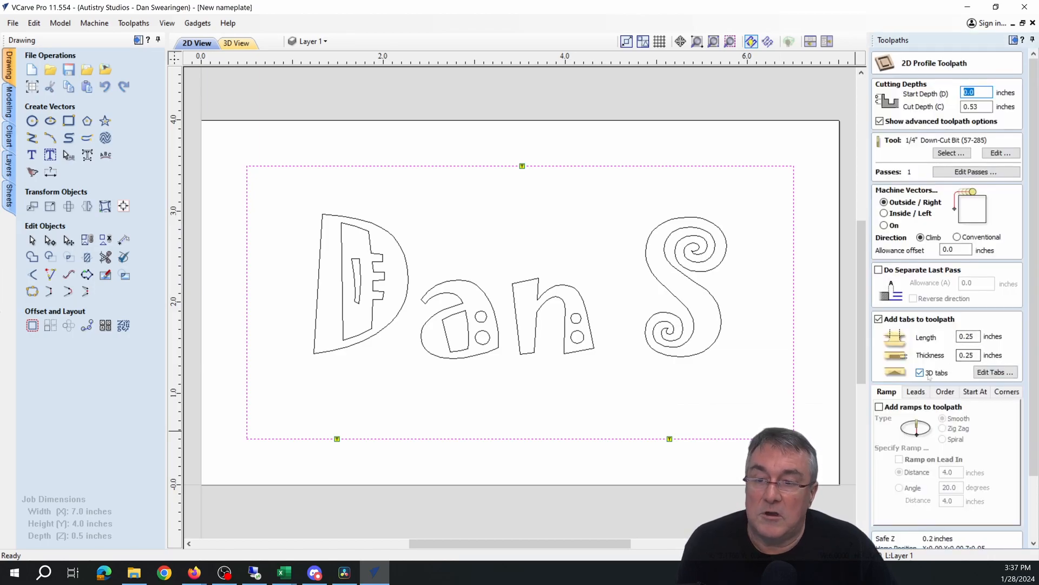
Step: Add smooth ramps over a 4.0 inch distance to the profile toolpath and calculate it, accepting the cut through the material
{"action": "left_click", "coordinate": [879, 407]}
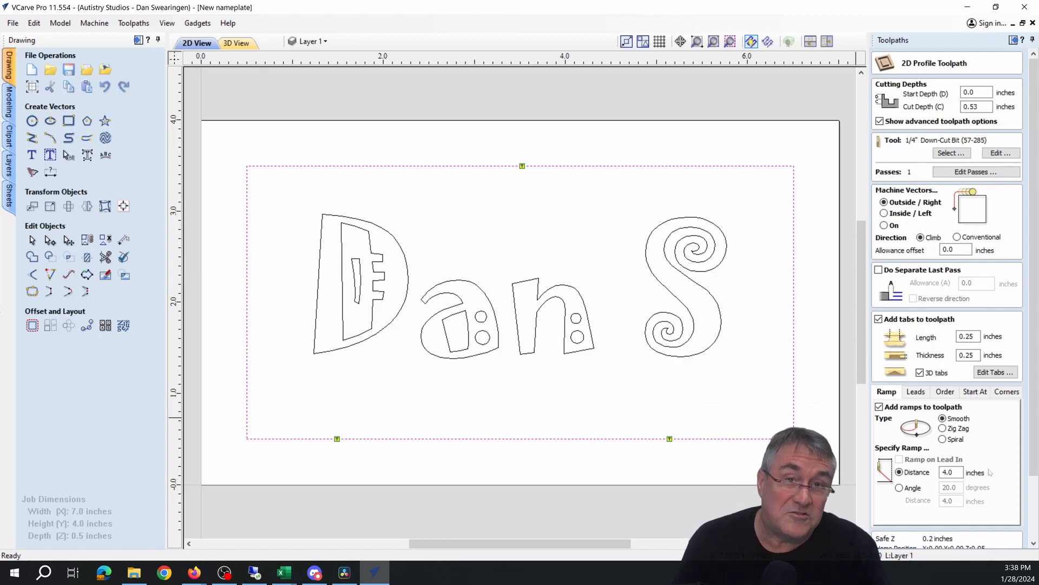
{"action": "scroll", "coordinate": [890, 301], "scroll_direction": "down", "scroll_amount": 3}
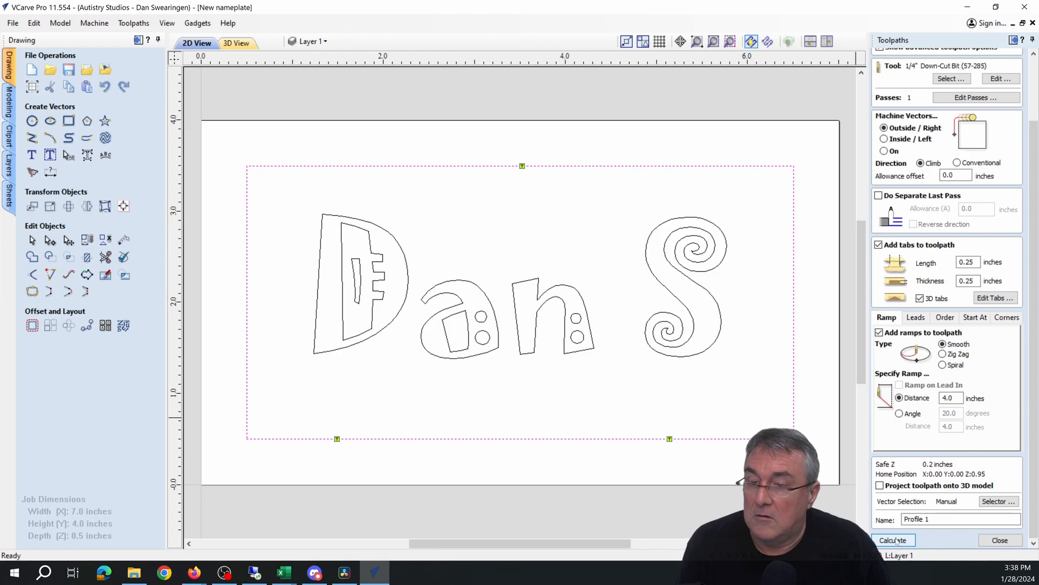
{"action": "left_click", "coordinate": [893, 540]}
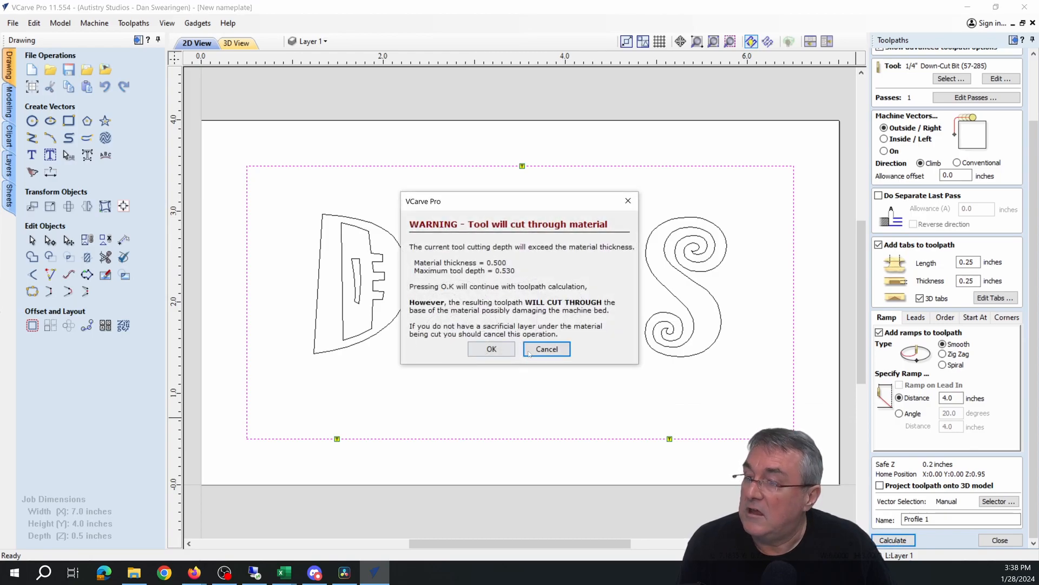
{"action": "left_click", "coordinate": [494, 352]}
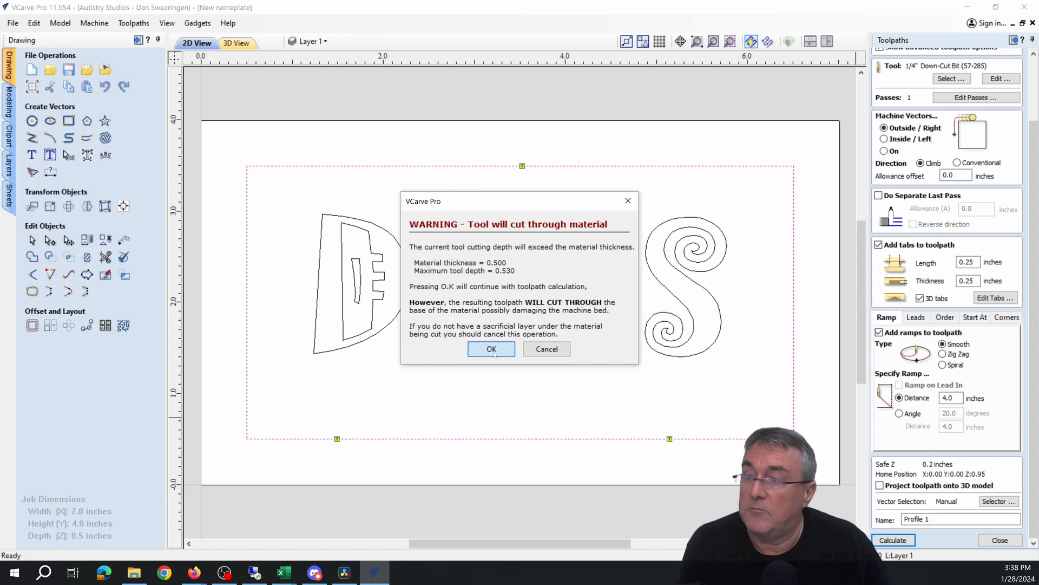
Step: Preview the visible toolpaths in 3D, inspect the tabs and cut-out nameplate at an angle, and close the preview
{"action": "left_click", "coordinate": [931, 273]}
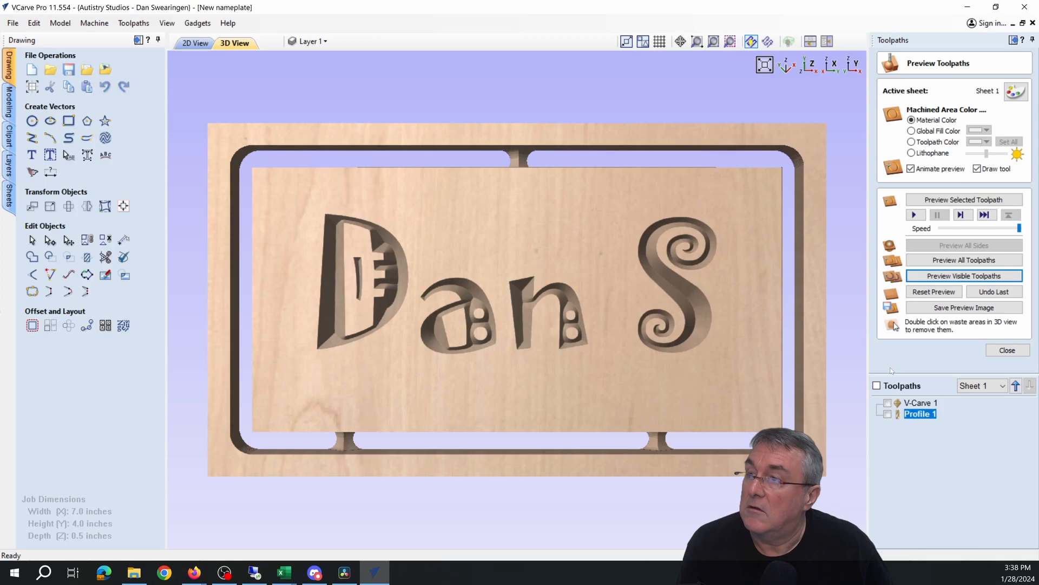
{"action": "mouse_move", "coordinate": [638, 368]}
{"action": "left_mouse_down"}
{"action": "mouse_move", "coordinate": [666, 347]}
{"action": "mouse_move", "coordinate": [650, 363]}
{"action": "left_mouse_up"}
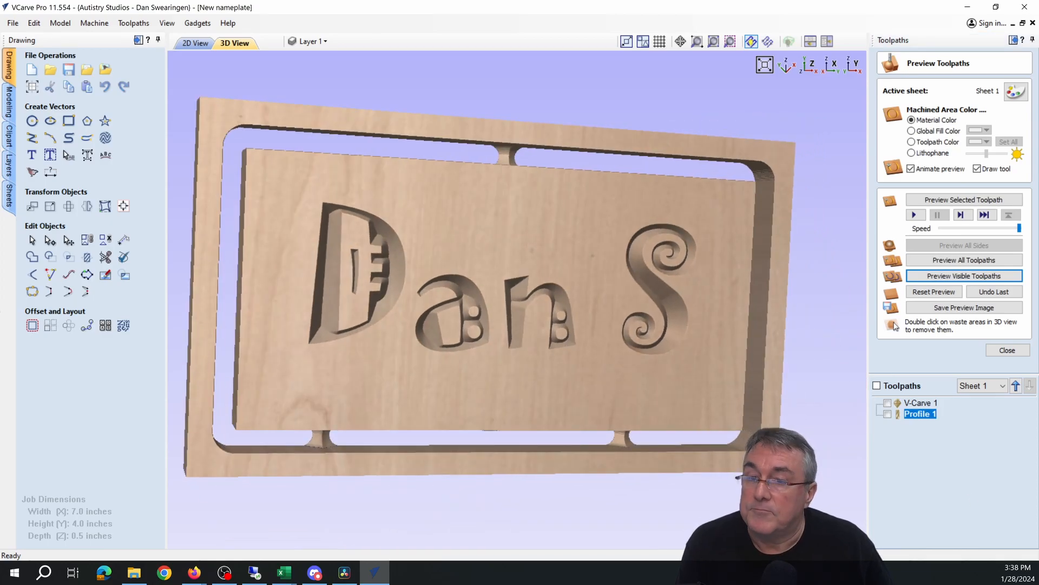
{"action": "left_click", "coordinate": [1007, 349]}
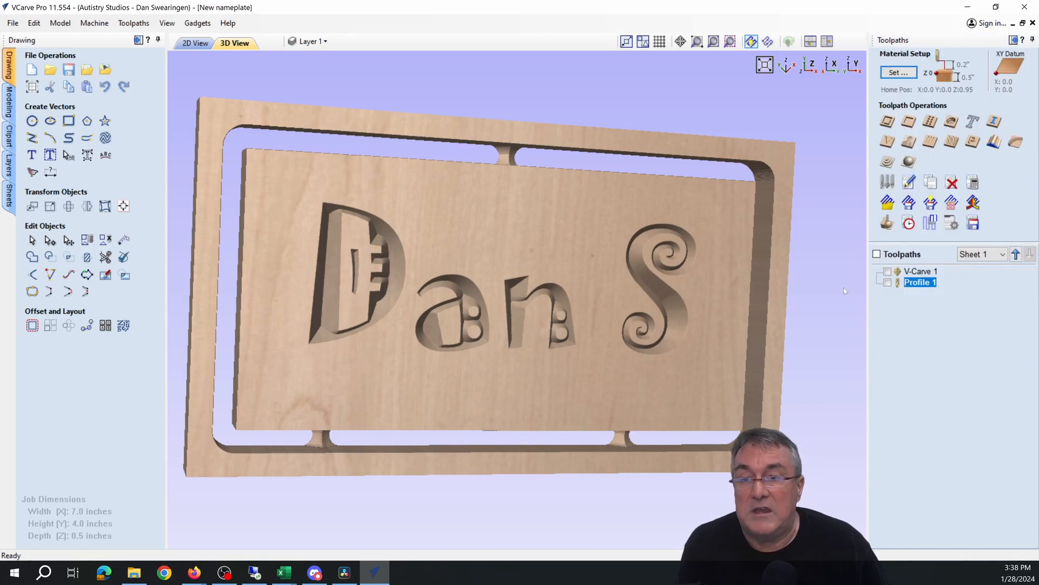
Step: Save only the V-Carve 1 toolpath with the ShopBot TC (inch) post processor, overwriting nameplate carve.sbp in the VCarve Tutor folder
{"action": "left_click", "coordinate": [927, 276]}
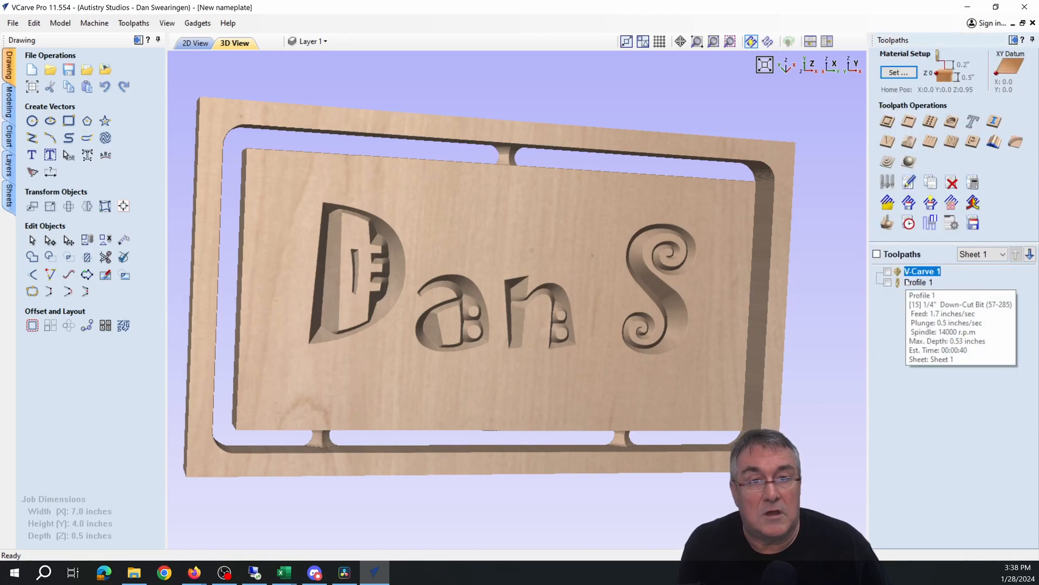
{"action": "left_click", "coordinate": [195, 43]}
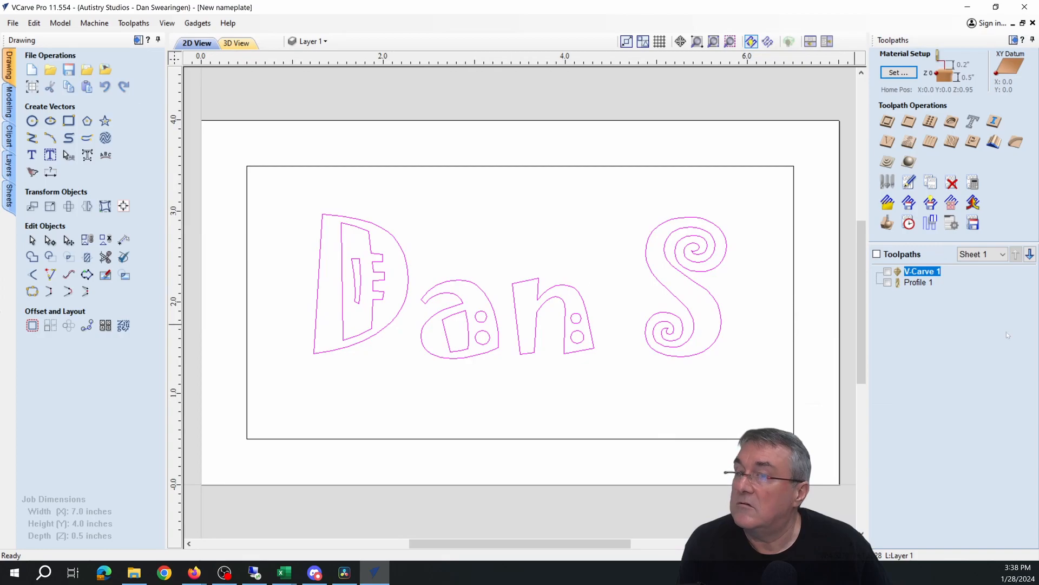
{"action": "left_click", "coordinate": [888, 271]}
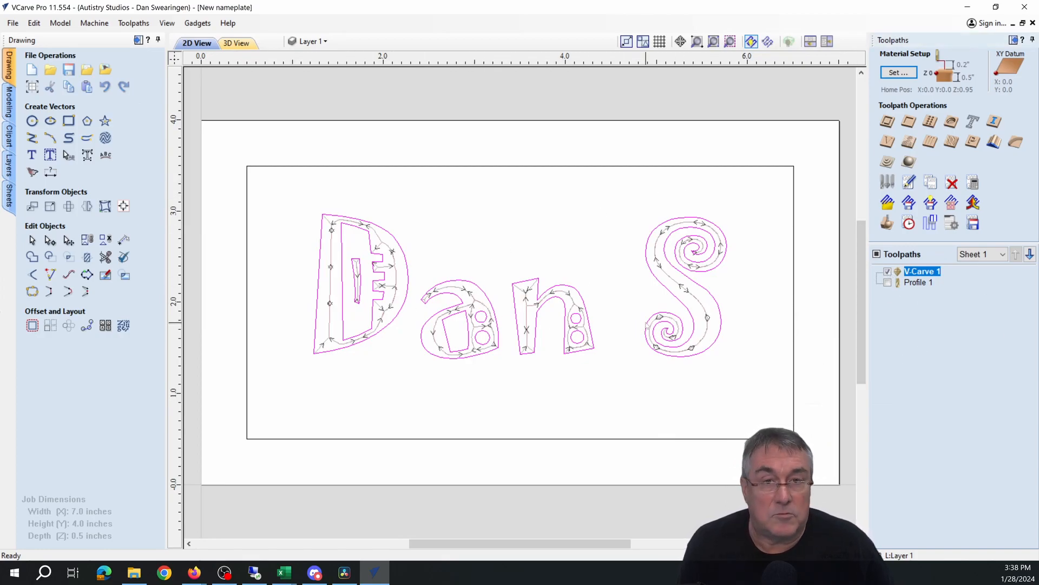
{"action": "left_click", "coordinate": [973, 223]}
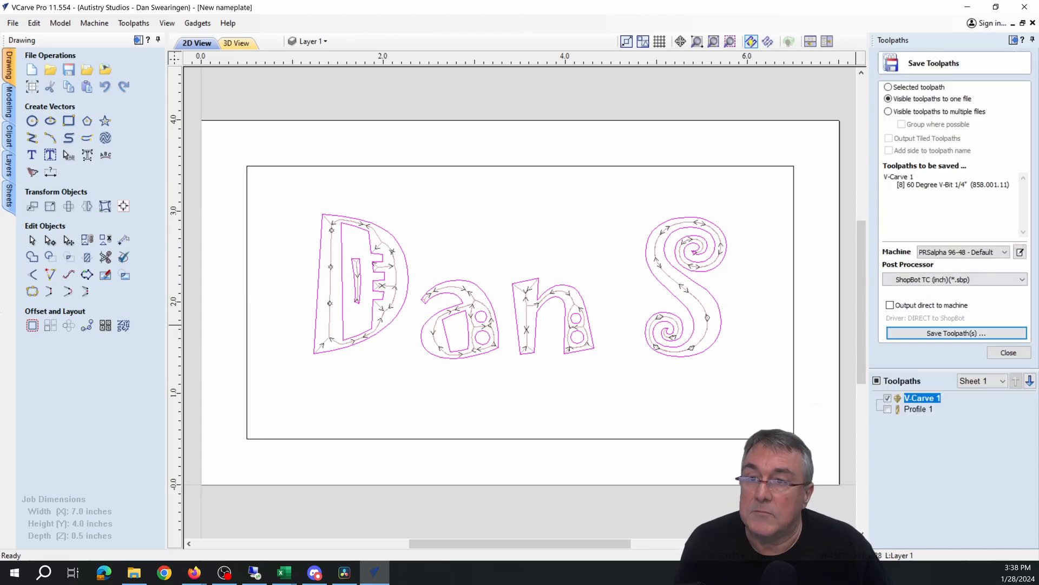
{"action": "left_click", "coordinate": [956, 333]}
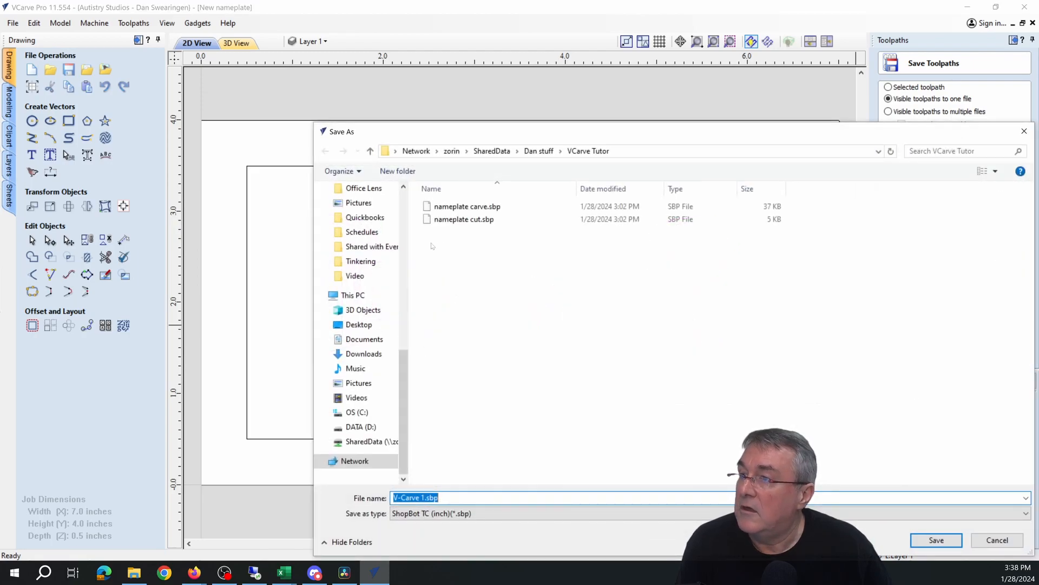
{"action": "left_click", "coordinate": [468, 207]}
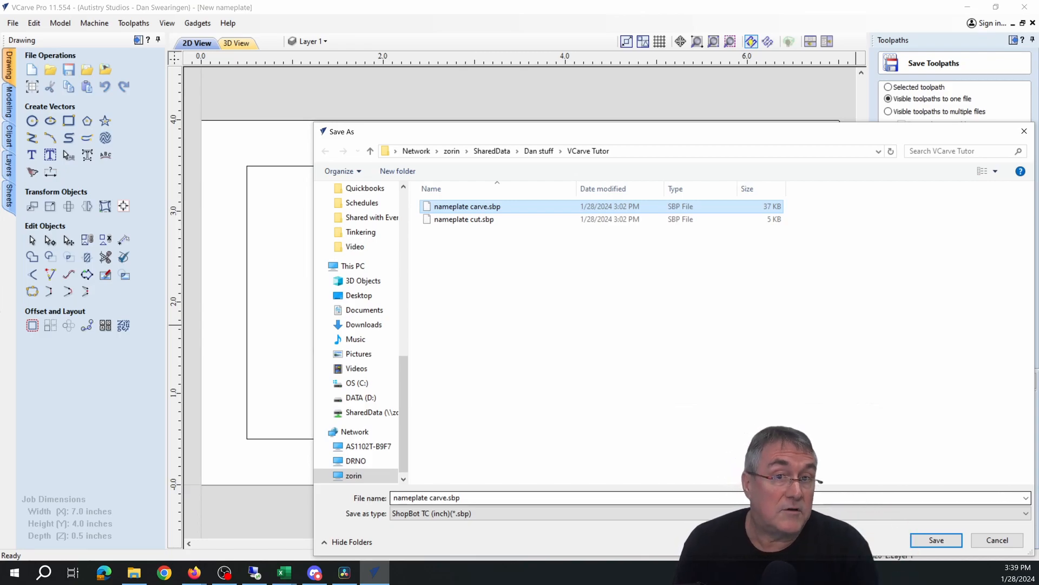
{"action": "left_click", "coordinate": [936, 540]}
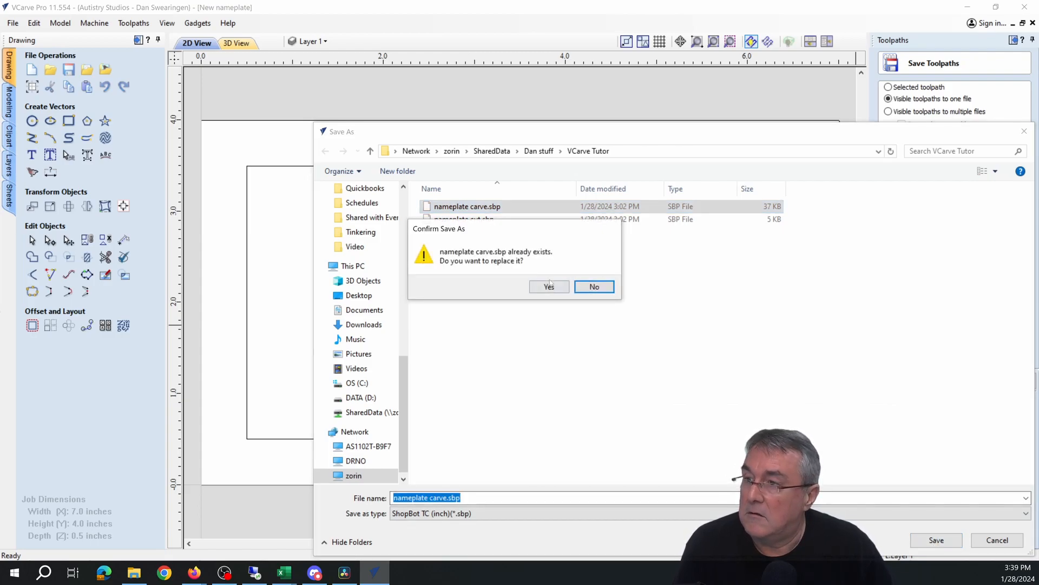
{"action": "left_click", "coordinate": [549, 286]}
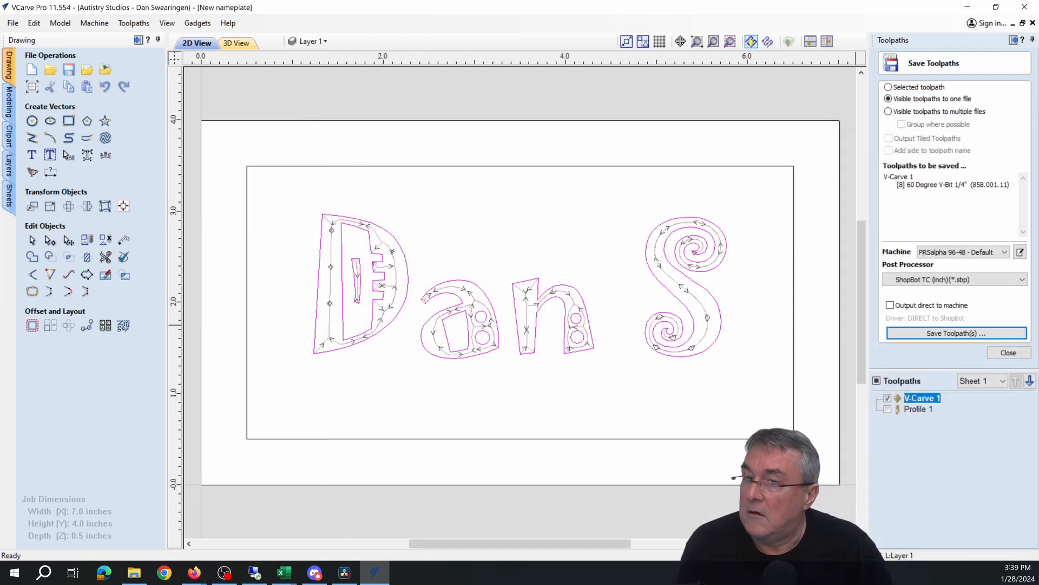
Step: Make Profile 1 the only visible toolpath and save it over nameplate cut.sbp in the VCarve Tutor folder
{"action": "left_click", "coordinate": [725, 438]}
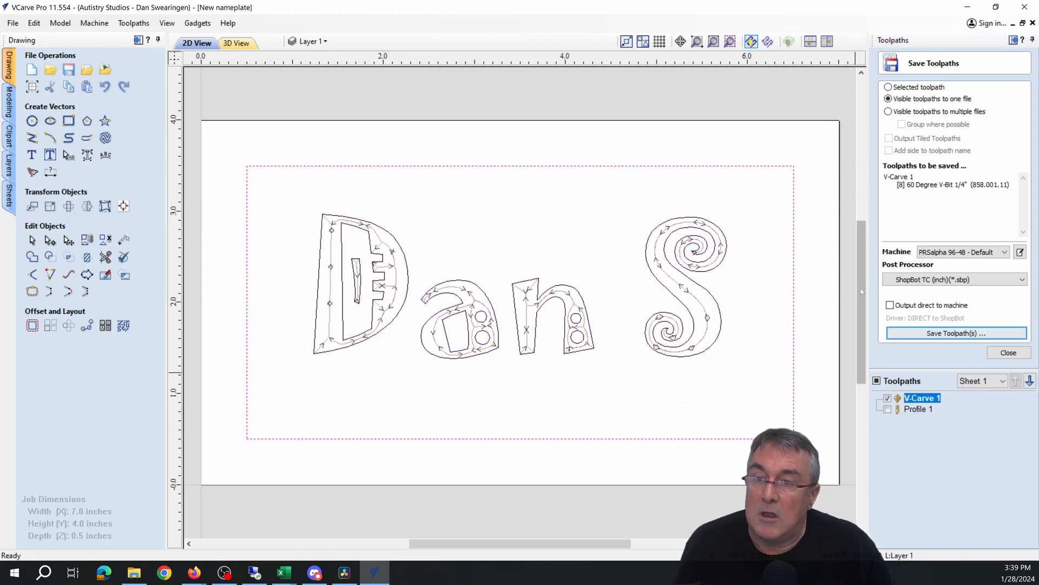
{"action": "left_click", "coordinate": [888, 398]}
{"action": "left_click", "coordinate": [888, 410]}
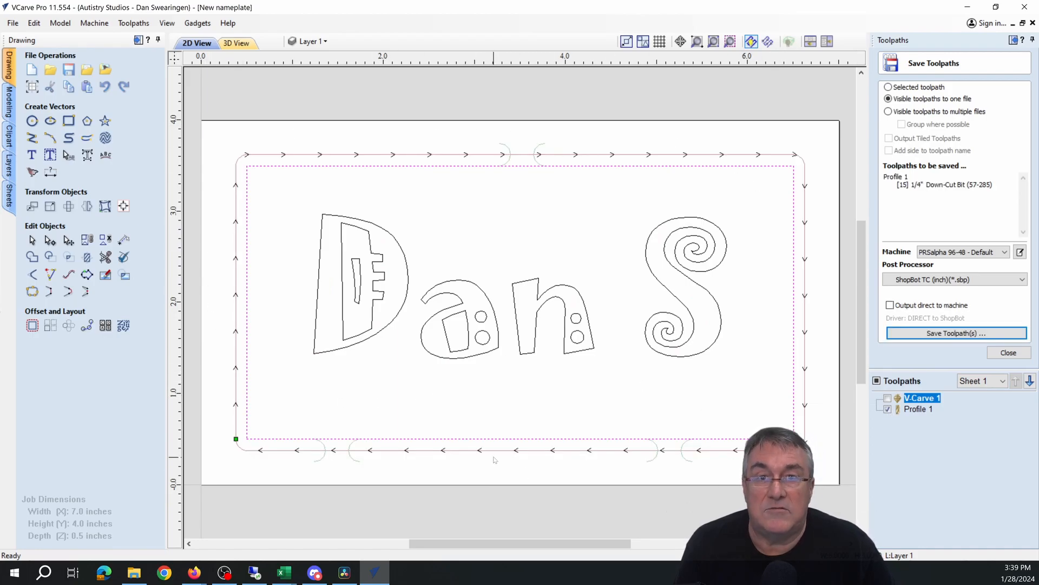
{"action": "left_click", "coordinate": [958, 334]}
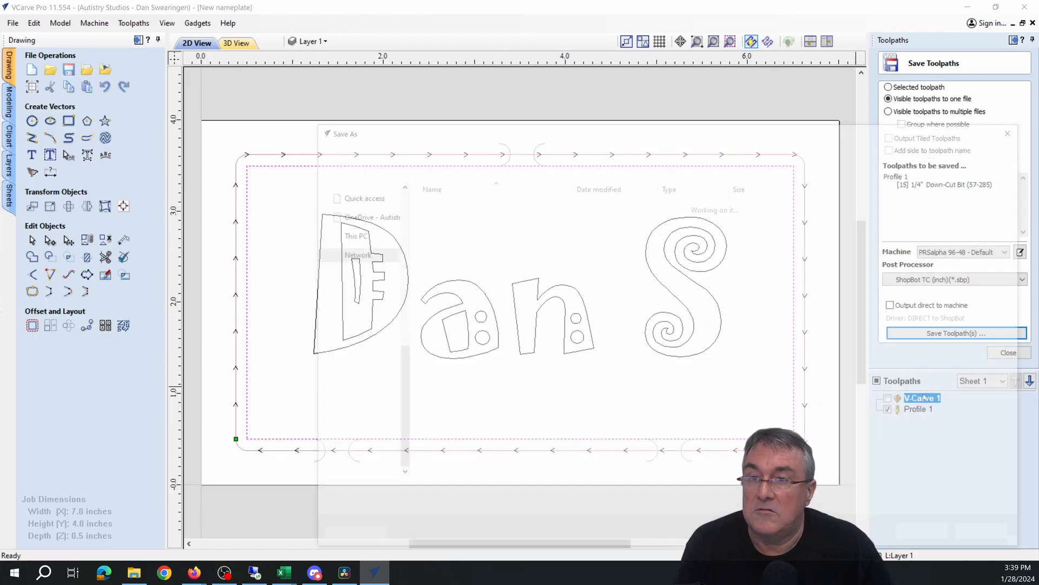
{"action": "left_click", "coordinate": [467, 220]}
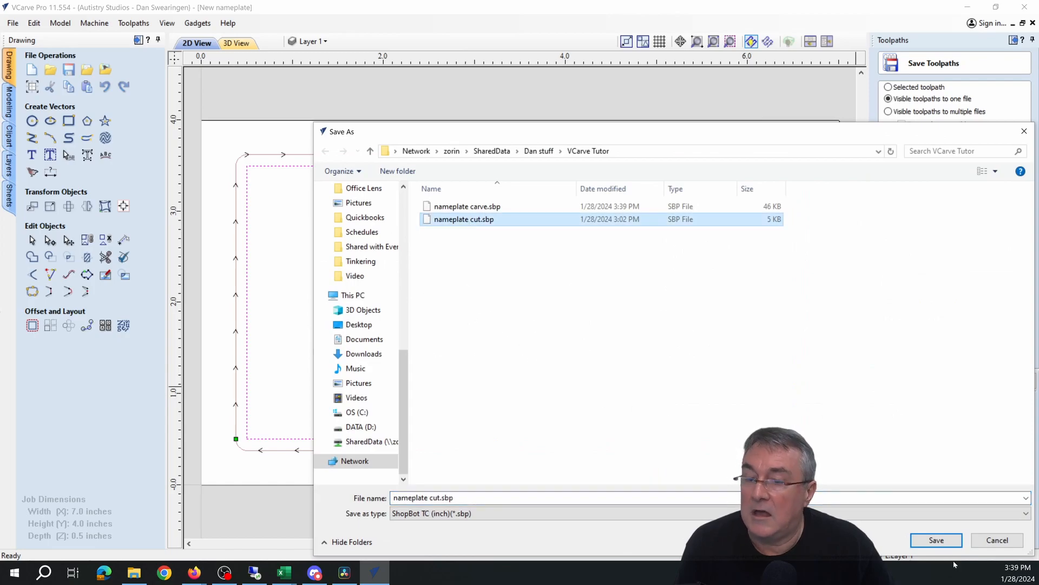
{"action": "left_click", "coordinate": [937, 540]}
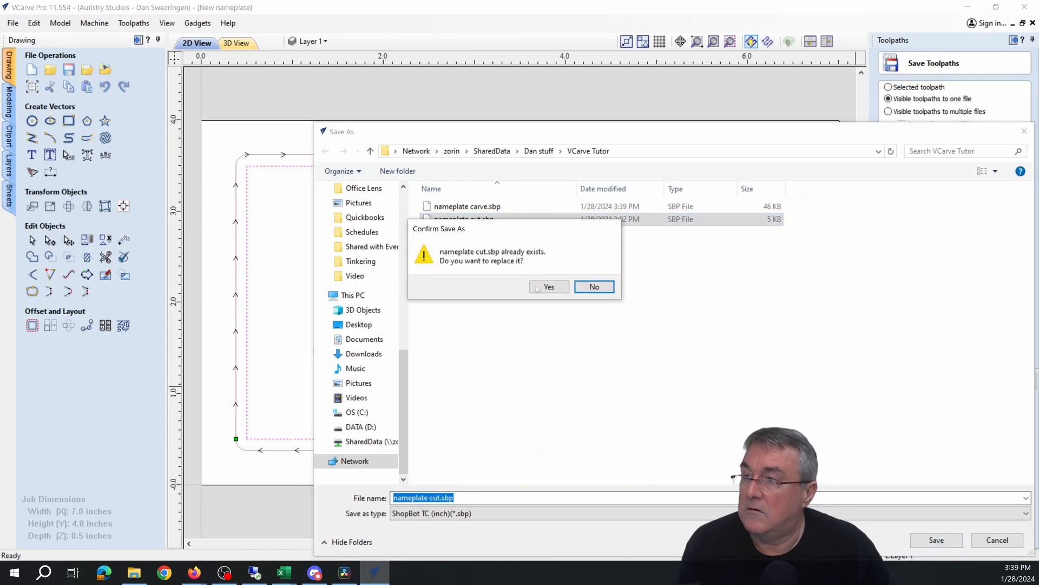
{"action": "left_click", "coordinate": [548, 288]}
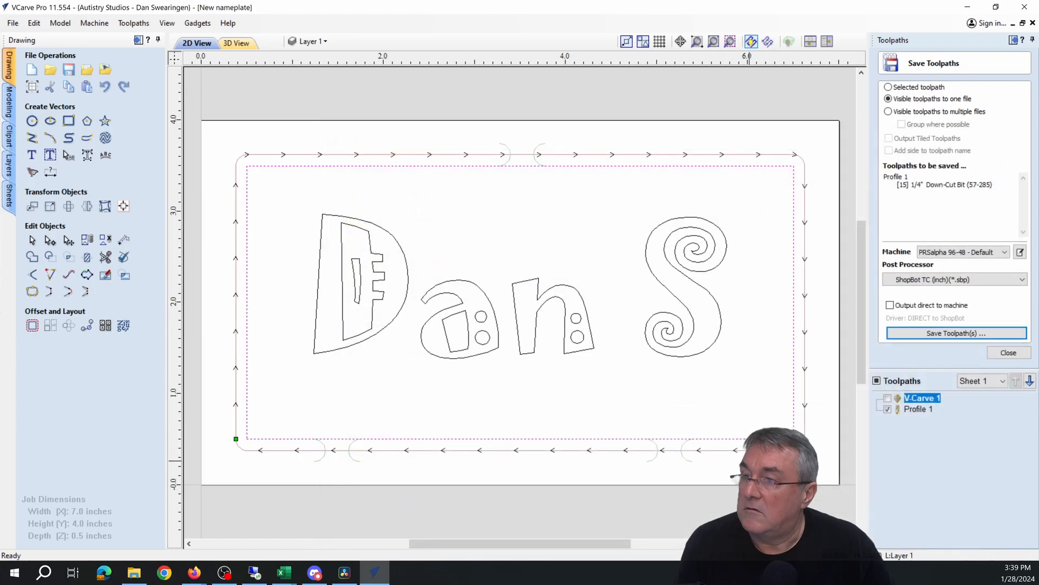